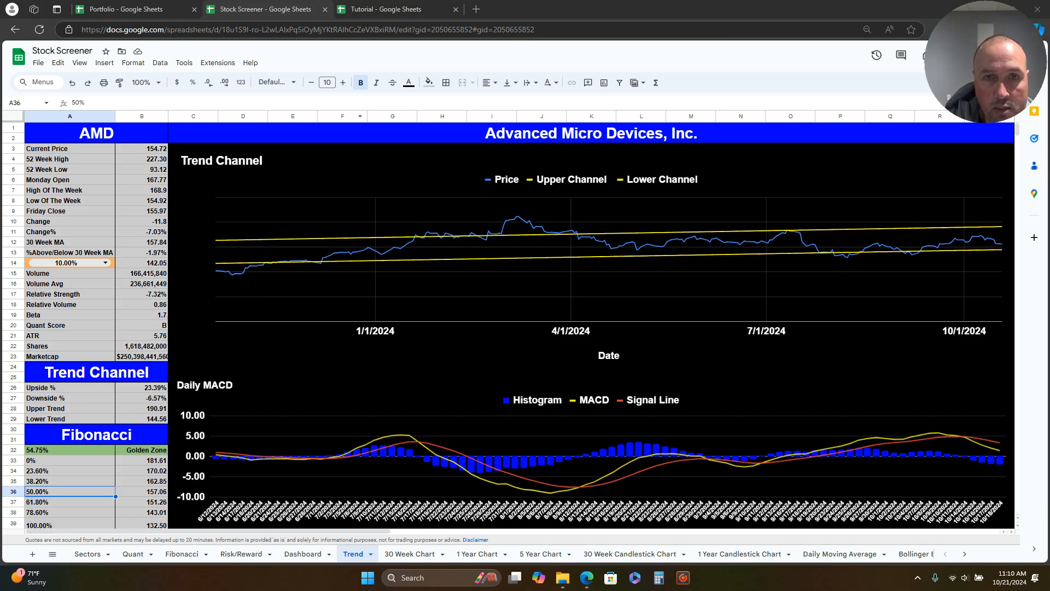
- Switch to the Tutorial spreadsheet and look over the High, Low and Price headings in L1:O1 of the Work Tab
click(170, 10)
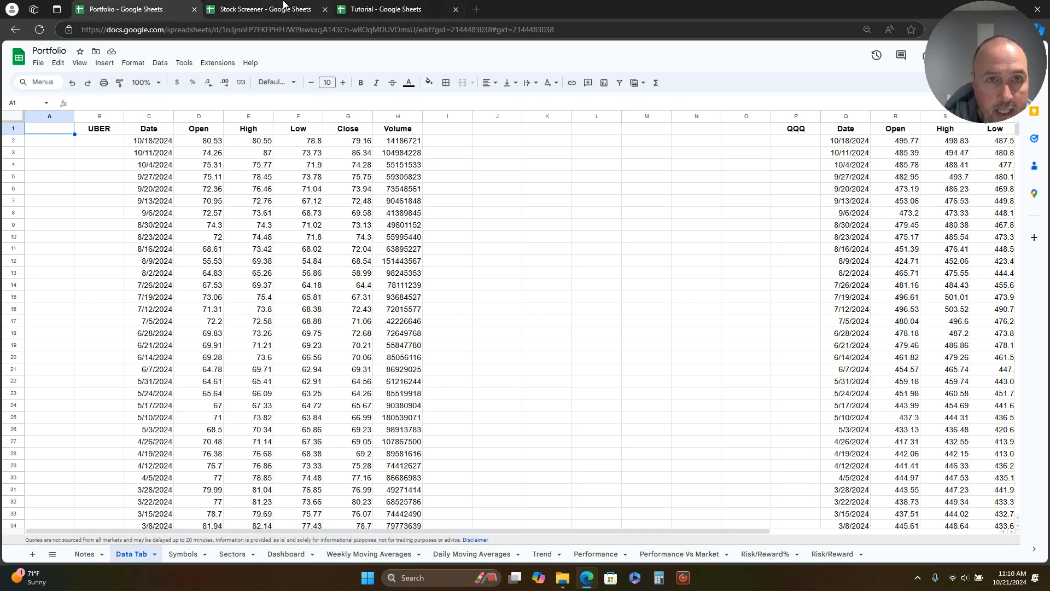
click(540, 555)
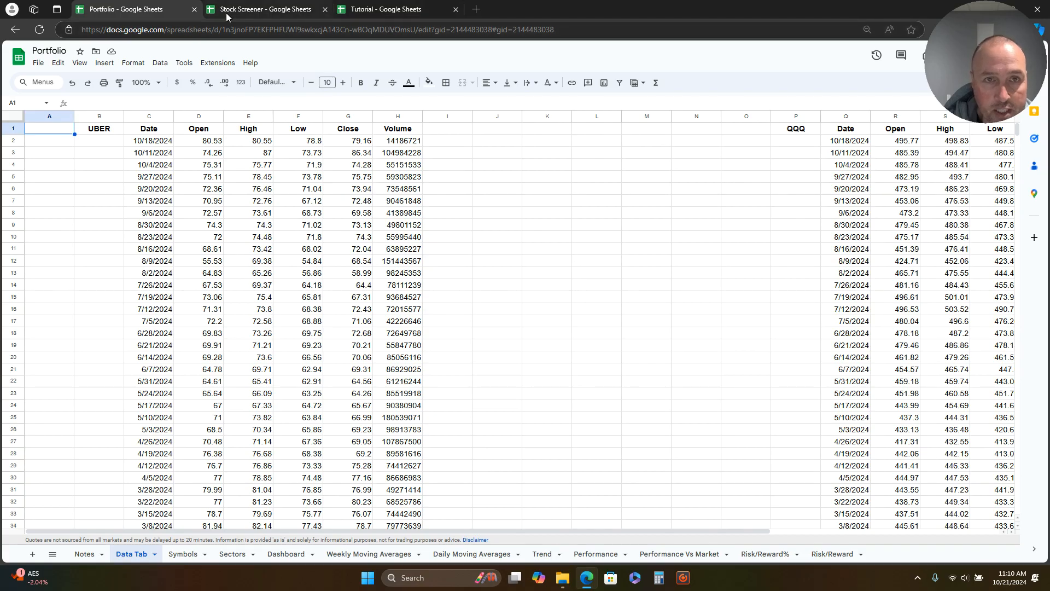
click(392, 9)
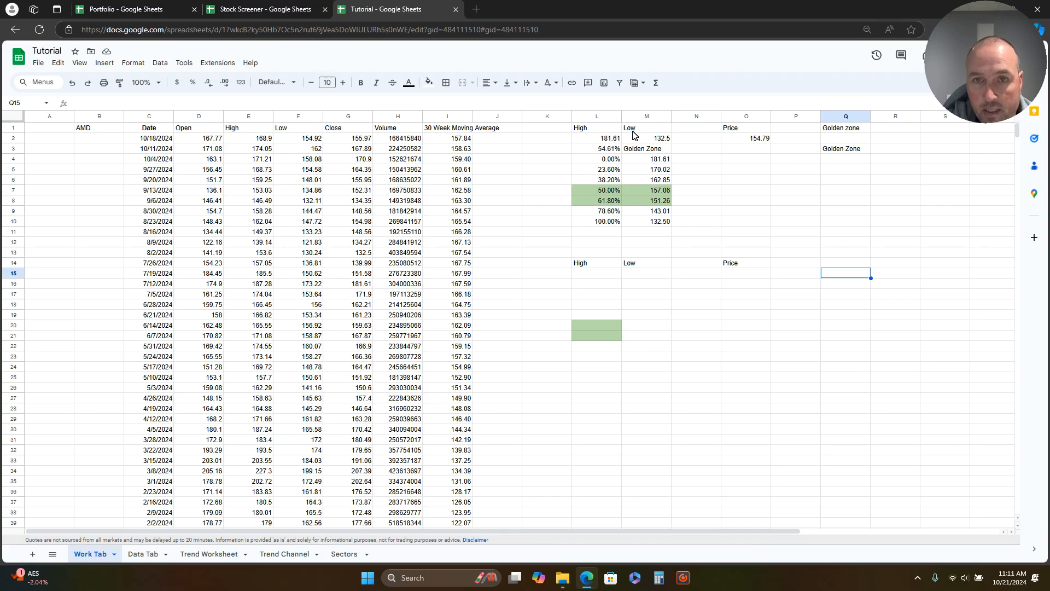
click(597, 130)
drag(627, 131, 755, 134)
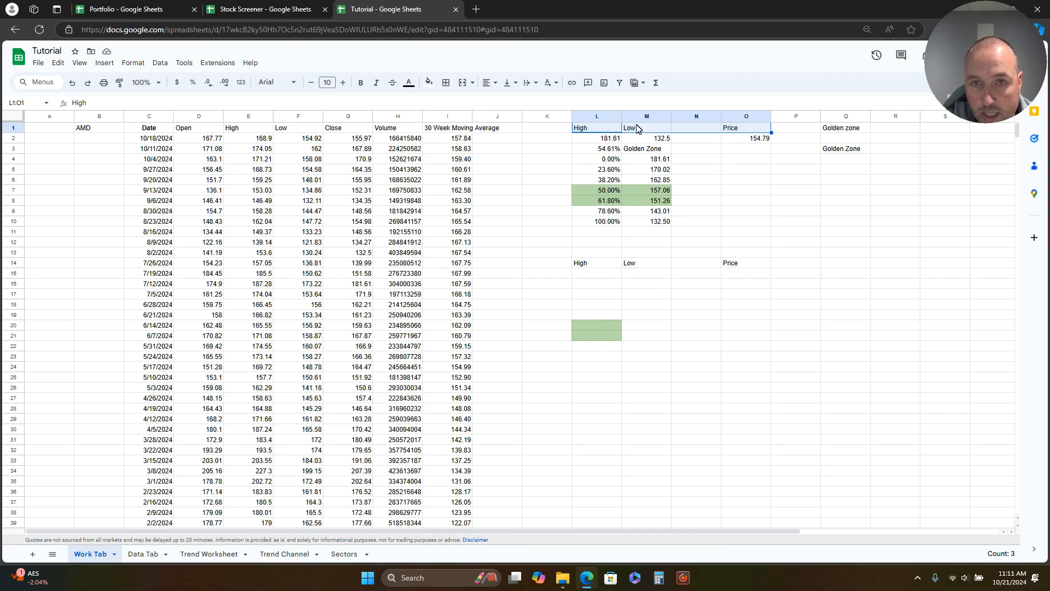
- Fetch the current stock price into O15 with =GOOGLEFINANCE(B1,"Price")
click(738, 277)
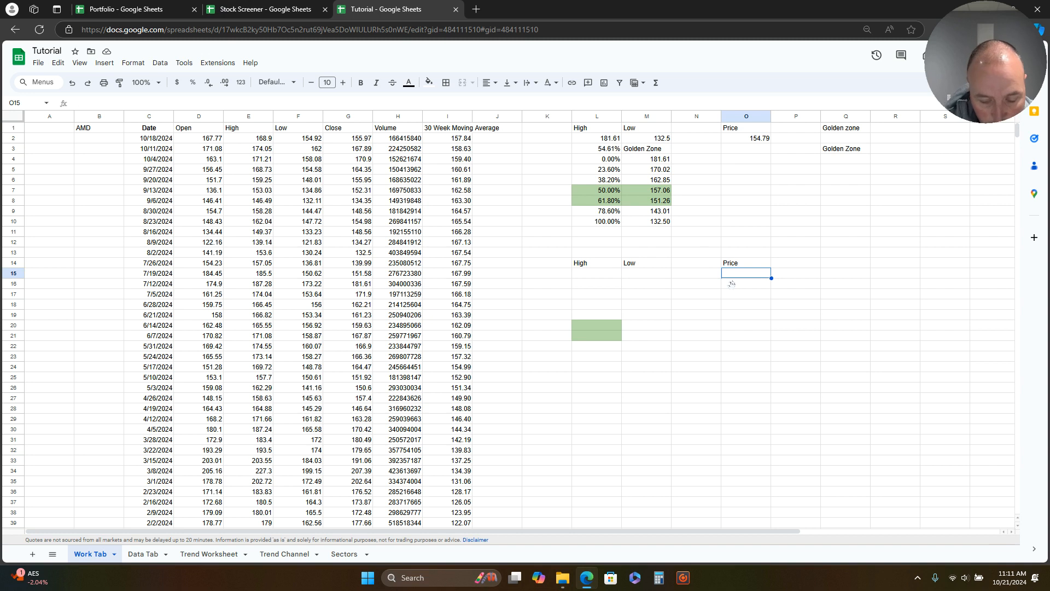
text(=go)
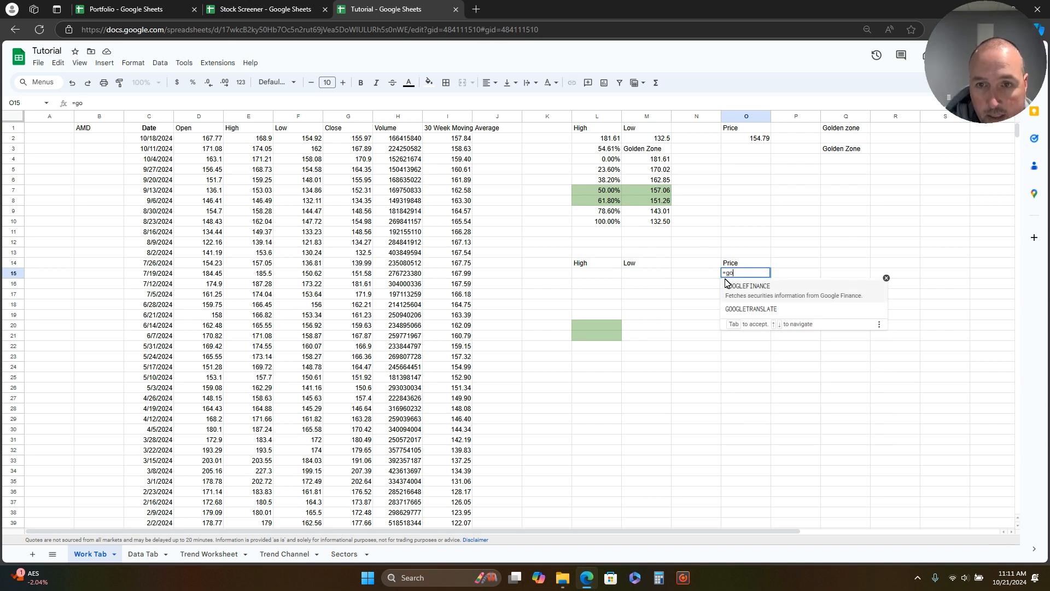
click(749, 295)
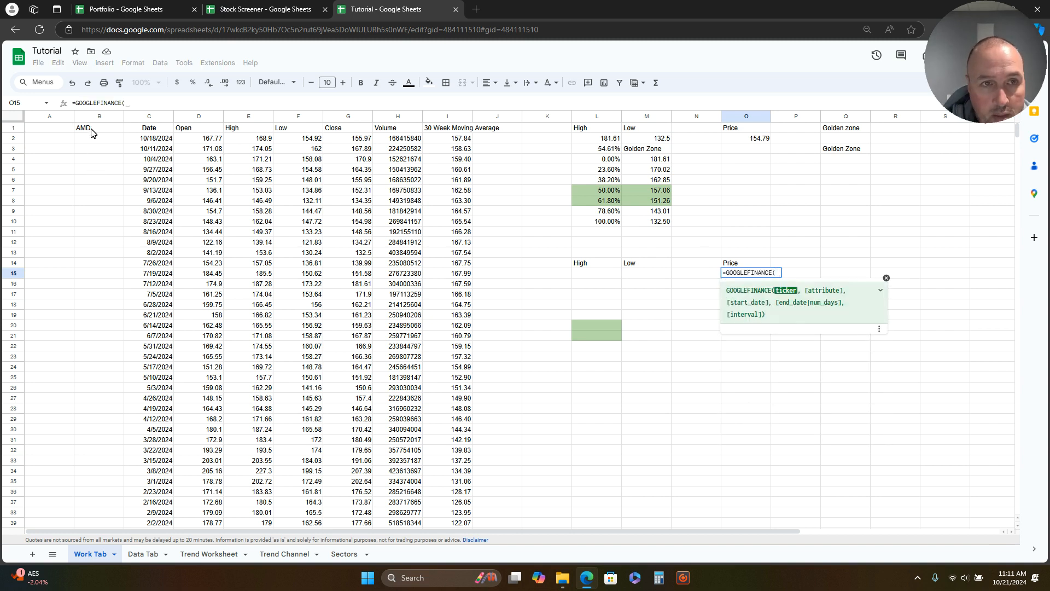
click(91, 133)
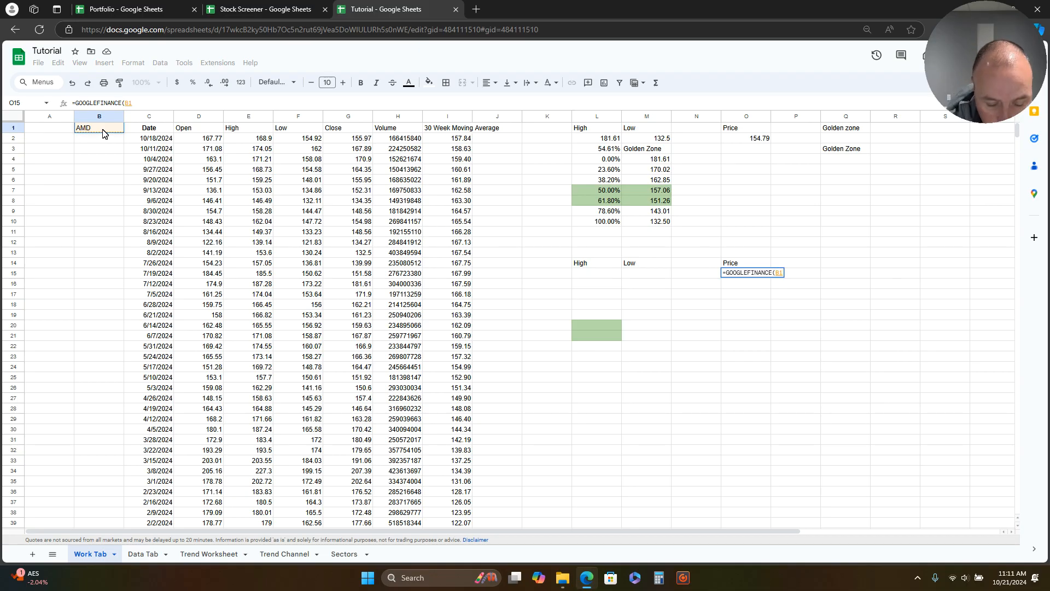
text(,"Pri)
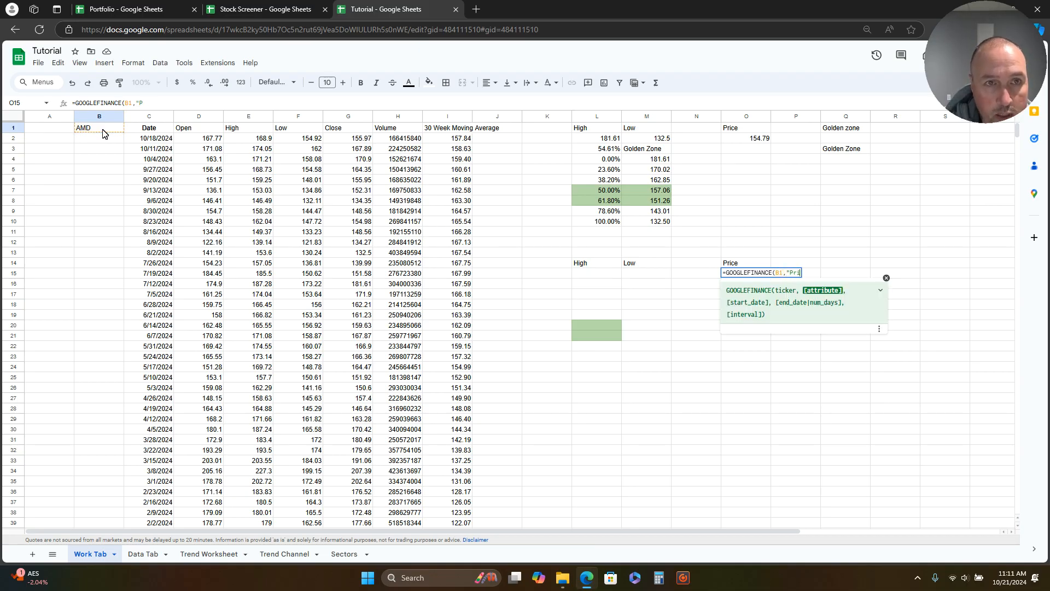
text(ce")
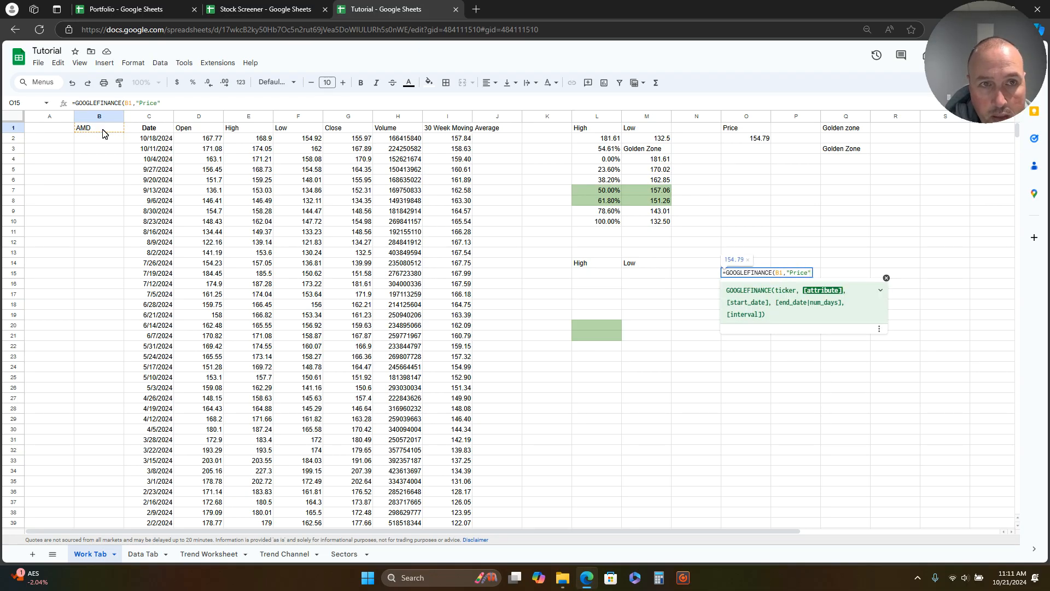
text())
key(Return)
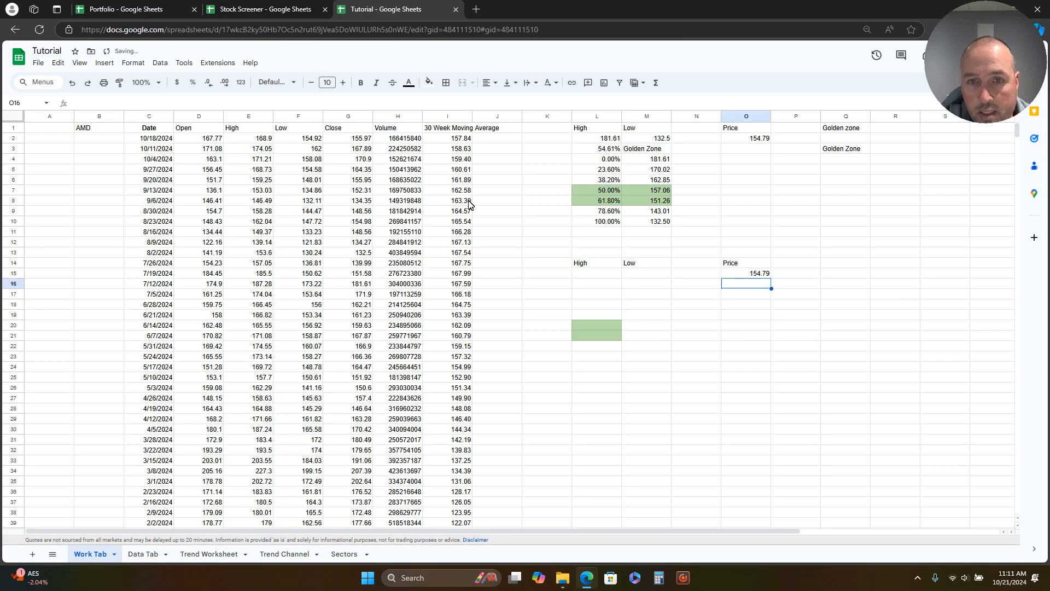
- Calculate the highest weekly close under the second High heading in L15 with MAX over G2:G31
click(604, 276)
text(=)
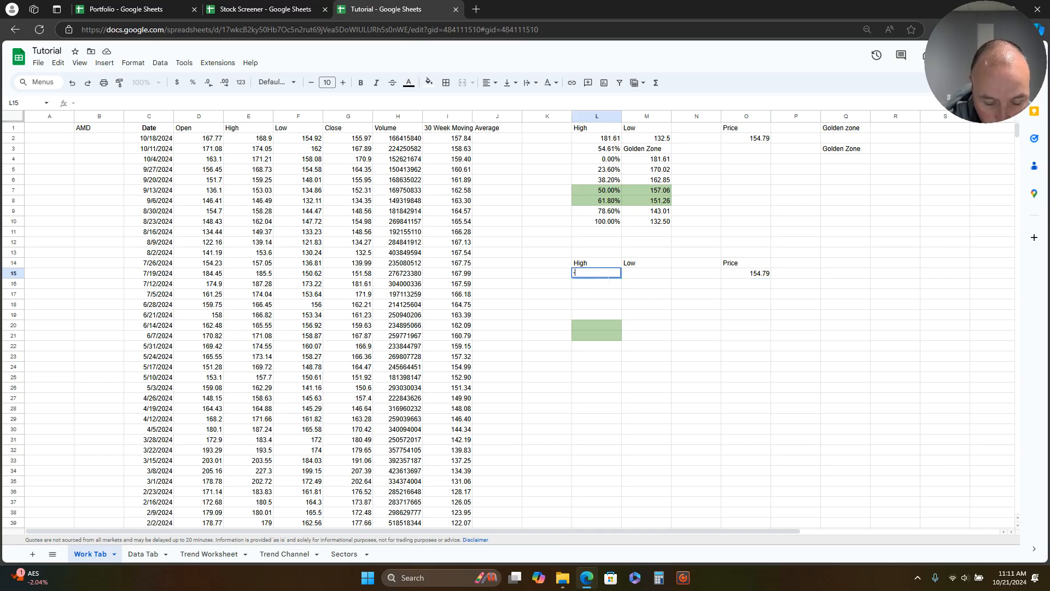
text(Ma)
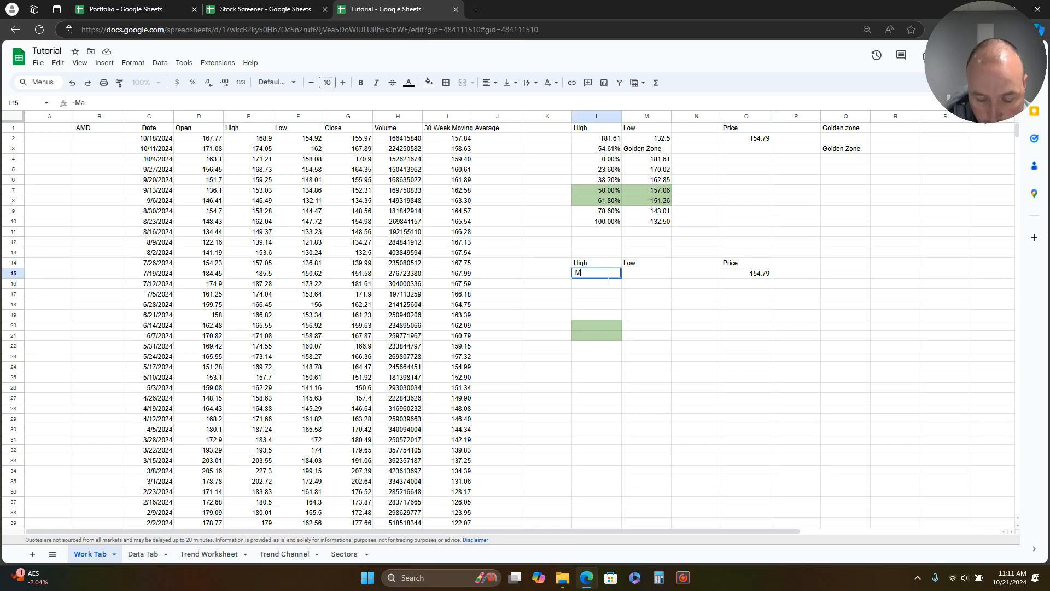
key(BackSpace)
key(BackSpace)
text(=ma)
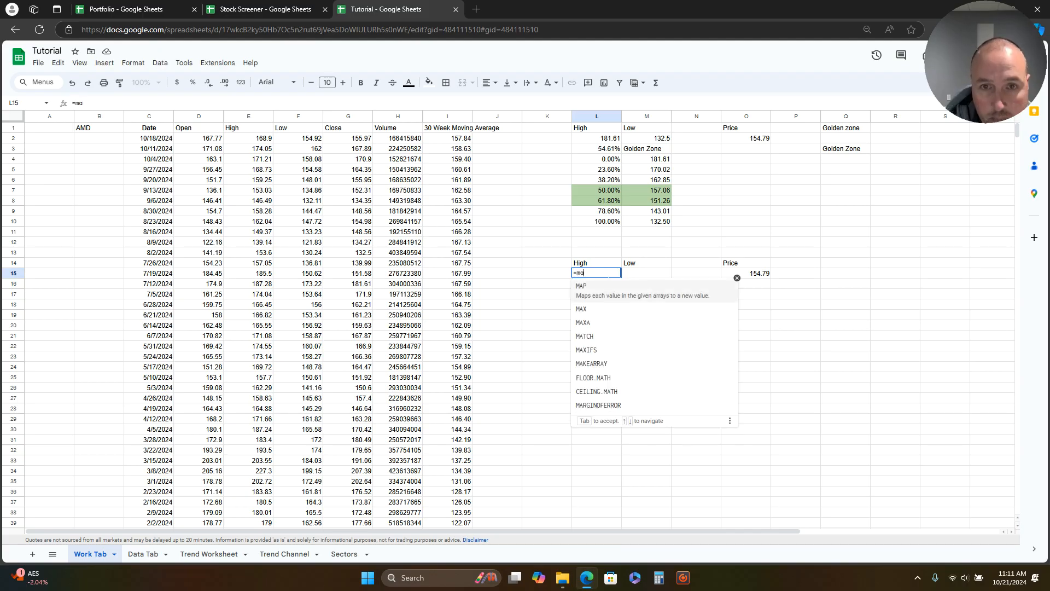
text(x)
click(605, 292)
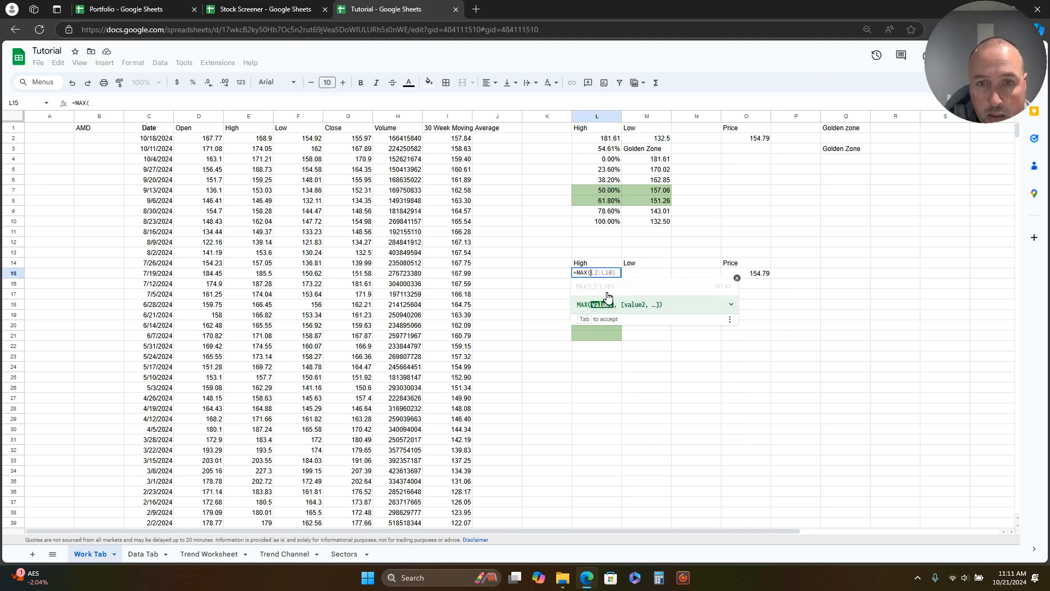
drag(364, 142, 364, 163)
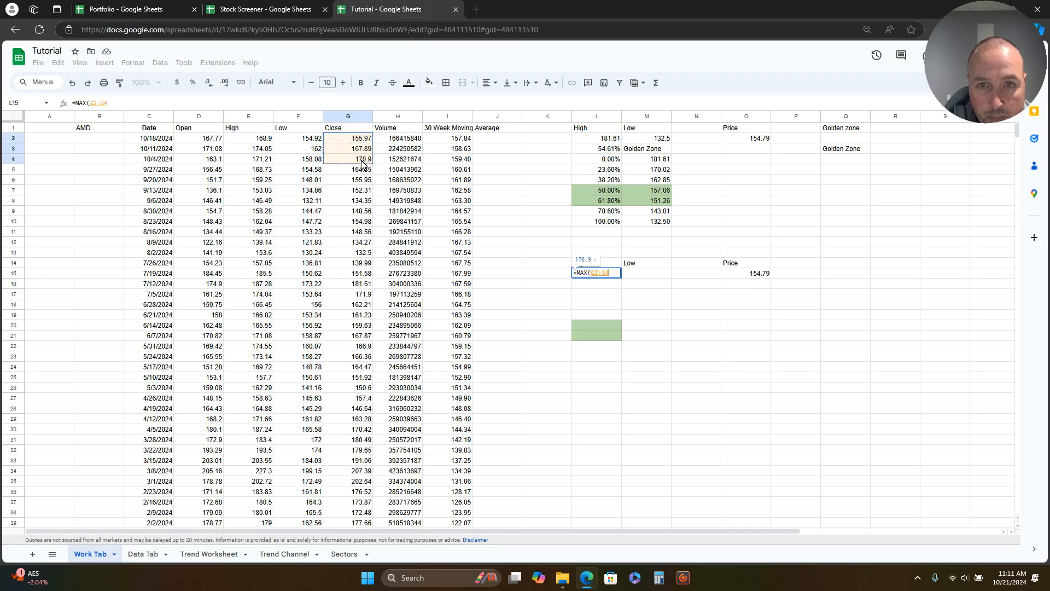
key(BackSpace)
text(3)
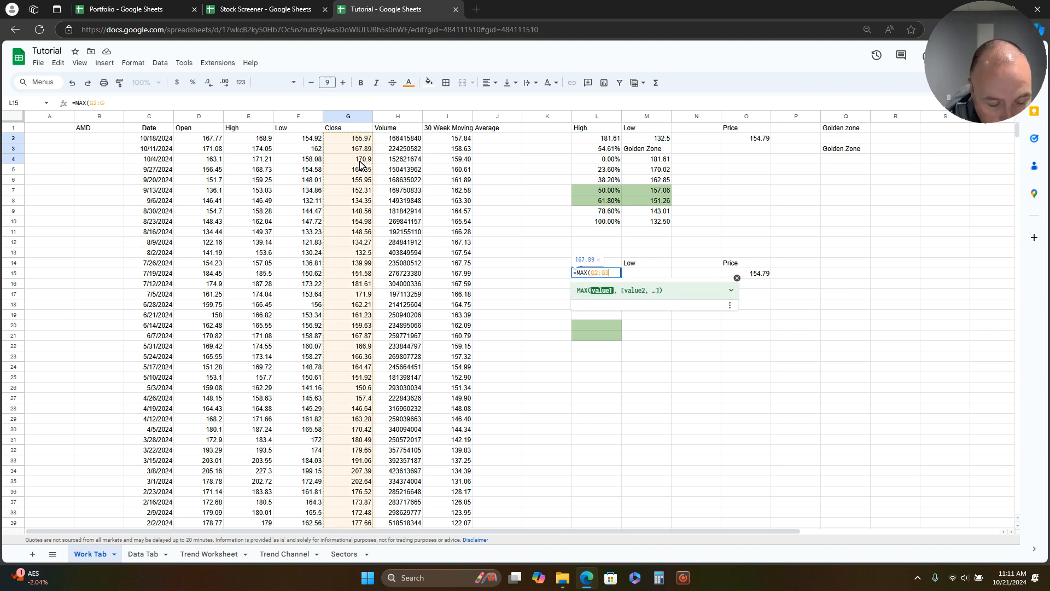
text(1)
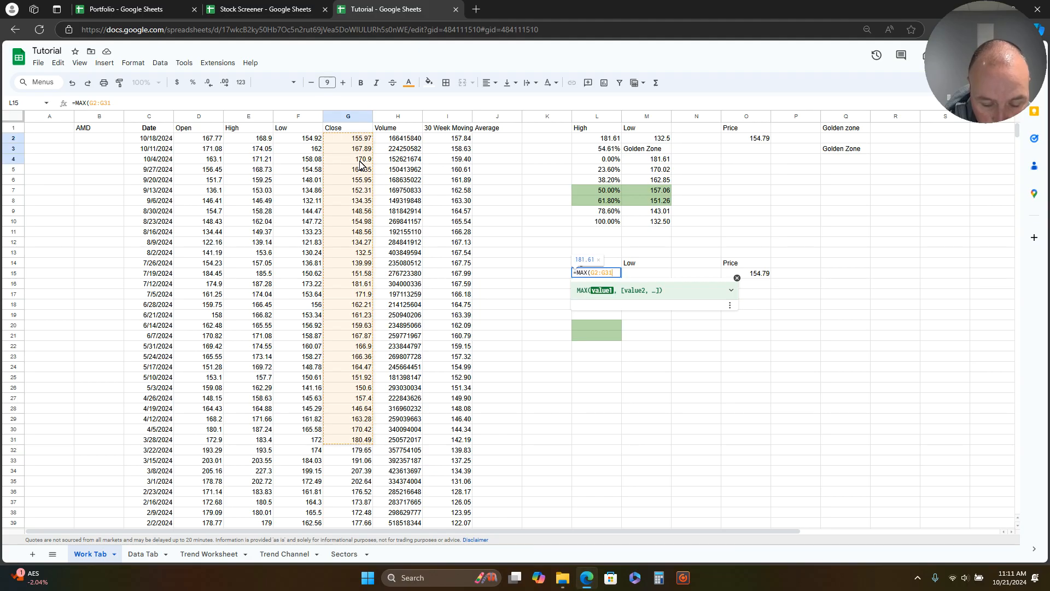
key(Return)
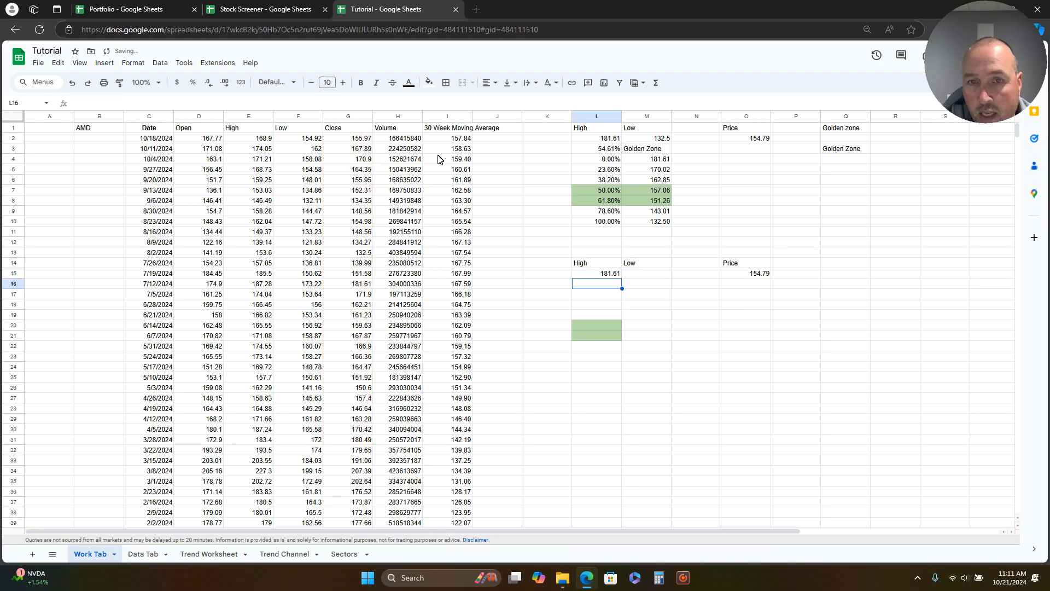
- Calculate the lowest weekly close under the second Low heading in M15 with =MIN(G2:G31)
click(640, 277)
text(=)
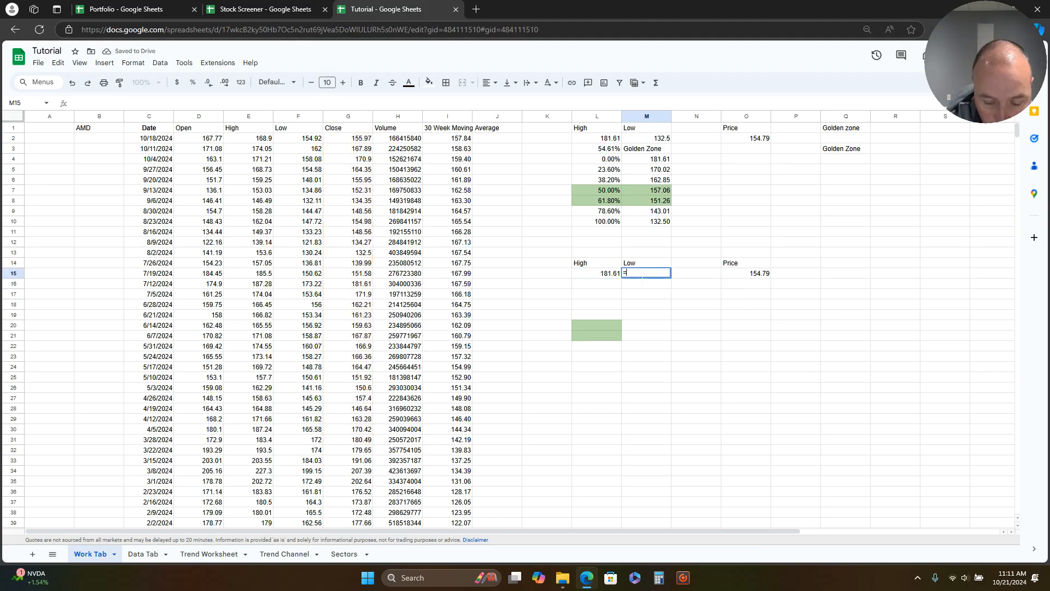
text(MIN)
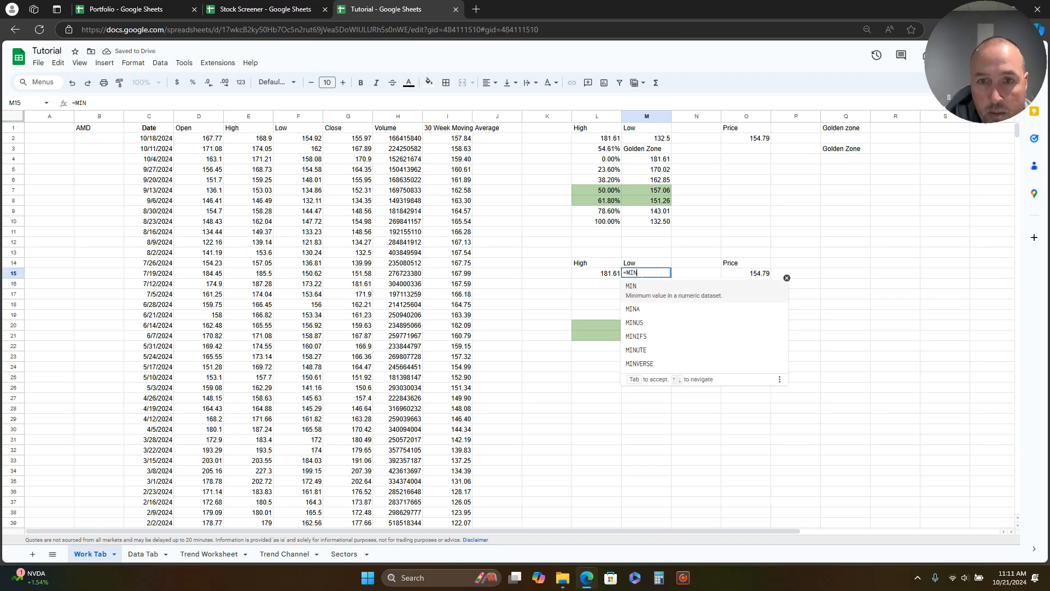
text(()
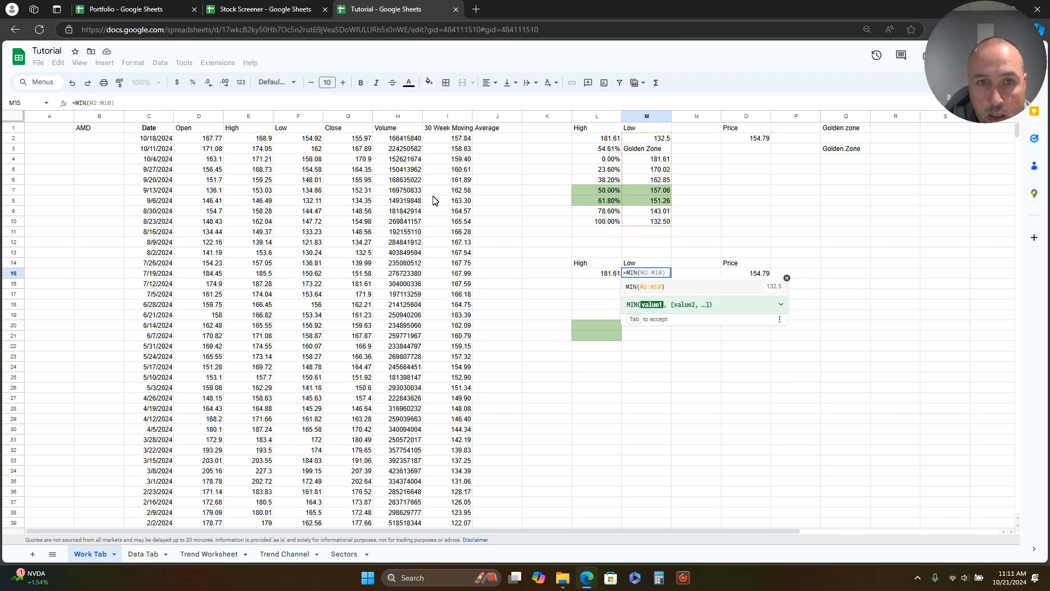
drag(354, 138, 360, 183)
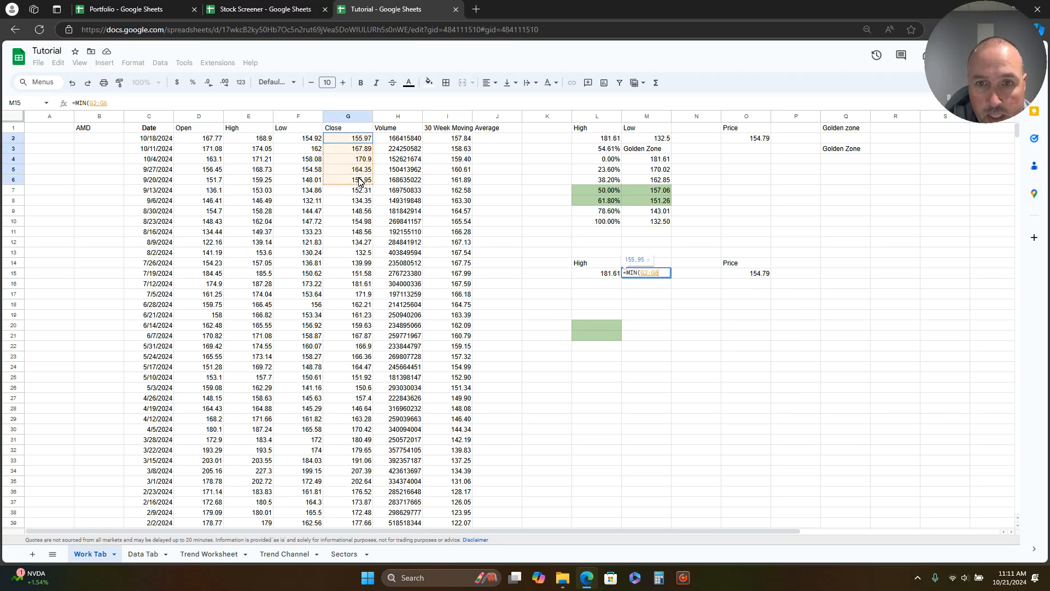
key(BackSpace)
text(3)
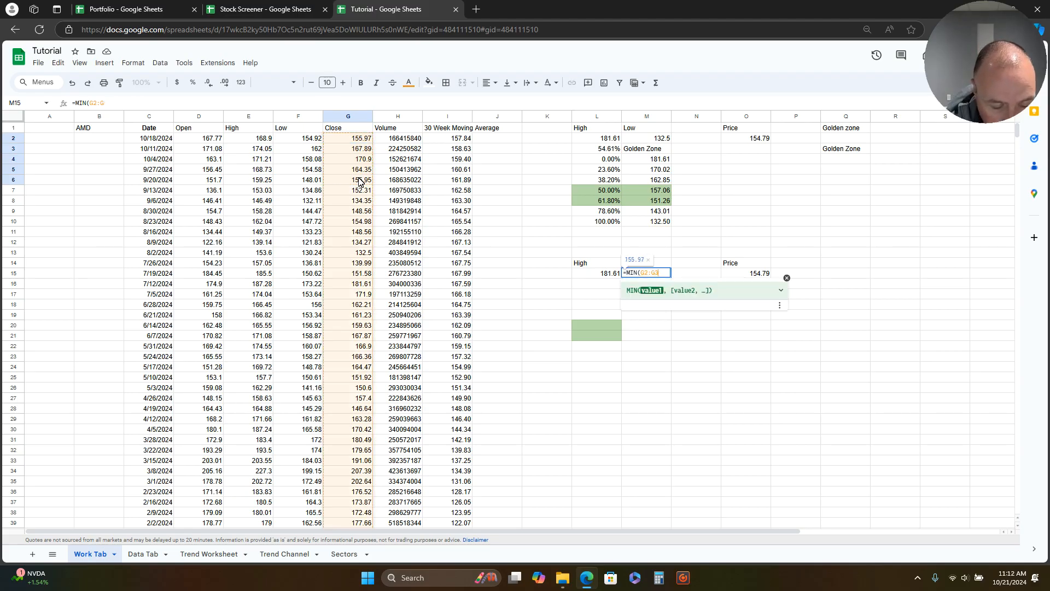
text(1))
key(Return)
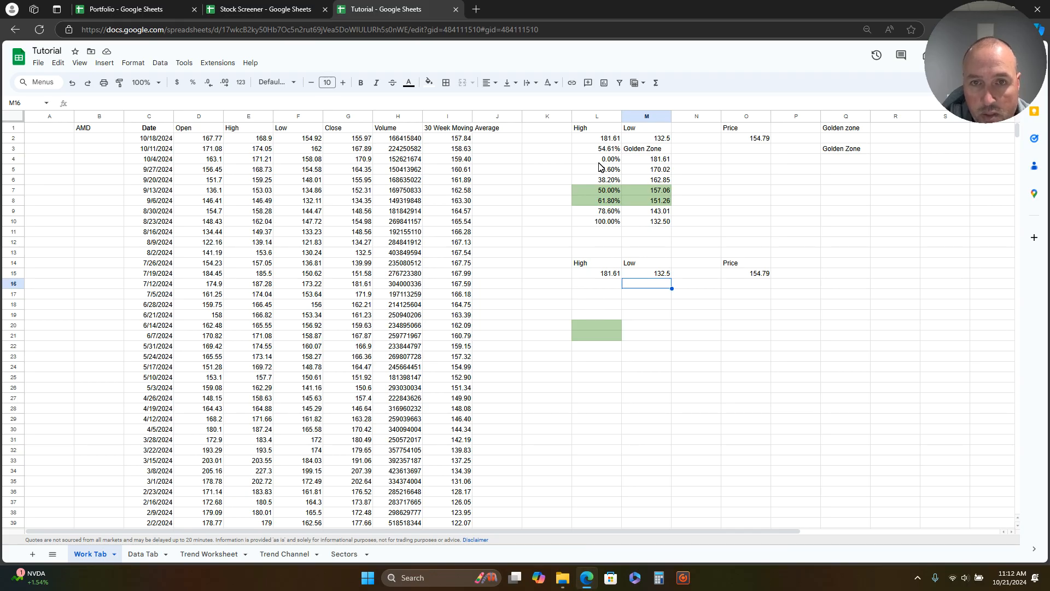
- Copy the Fibonacci percentages from L4:L10 into the lower block, starting at L17
drag(598, 163, 605, 229)
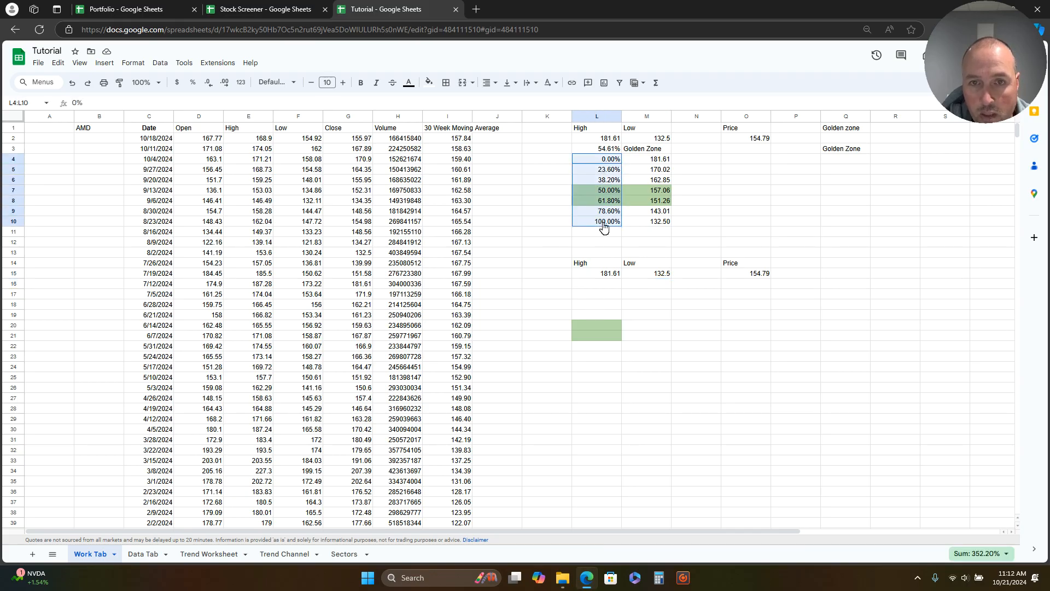
right_click(603, 226)
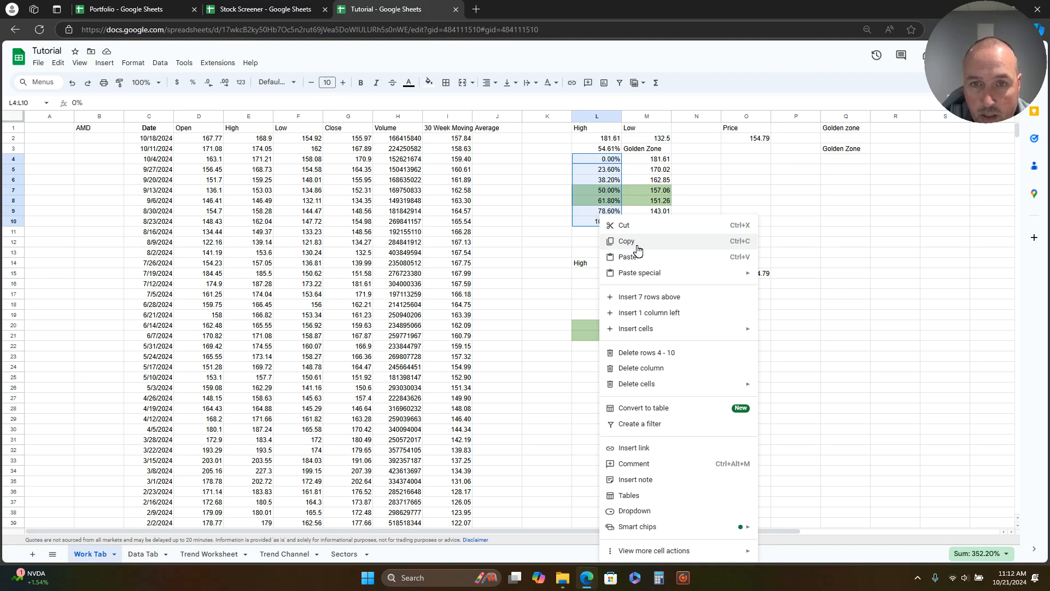
click(634, 243)
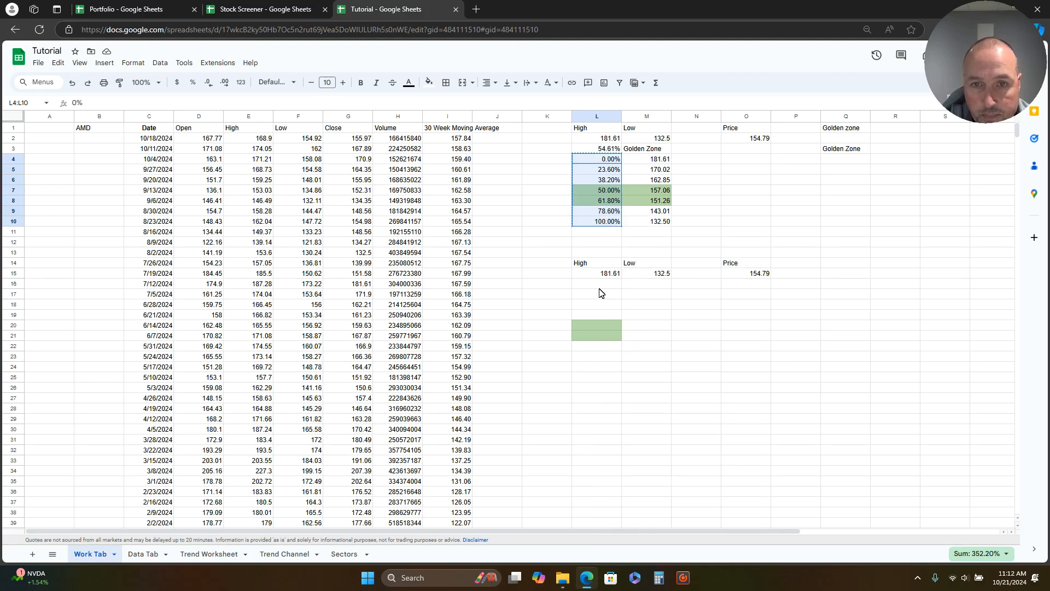
right_click(600, 293)
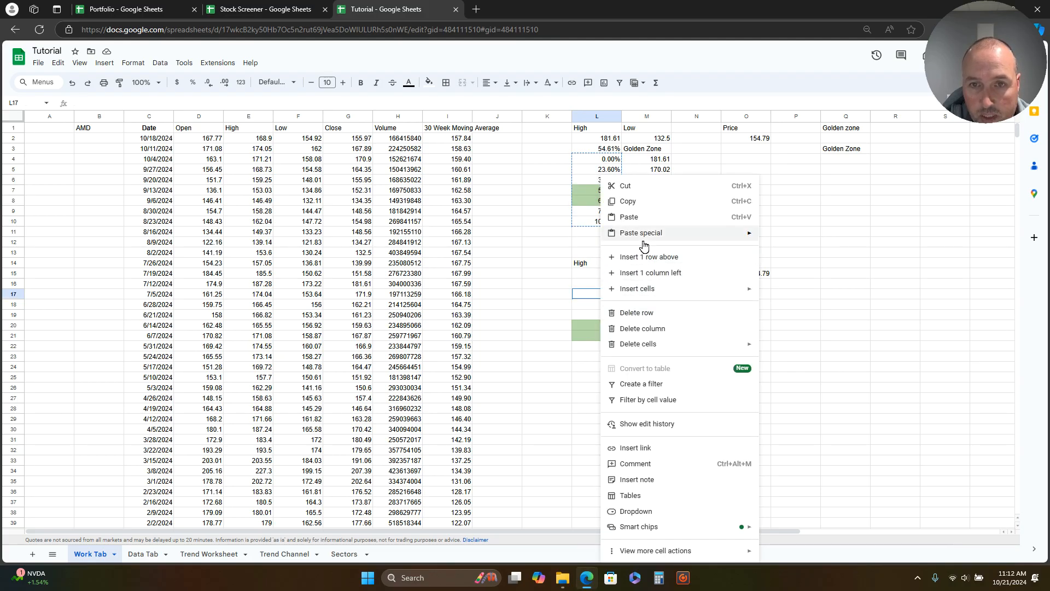
mouse_move(644, 234)
click(792, 236)
click(637, 431)
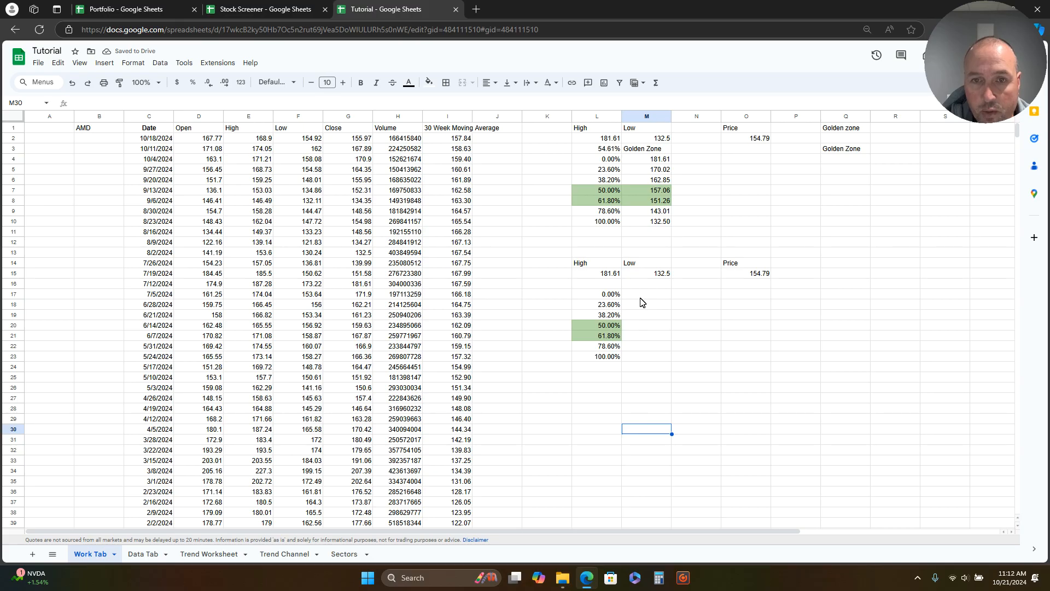
- Calculate the price at the 0.00% level in M17 with the formula =L15-(L15-M15)*L17
click(644, 297)
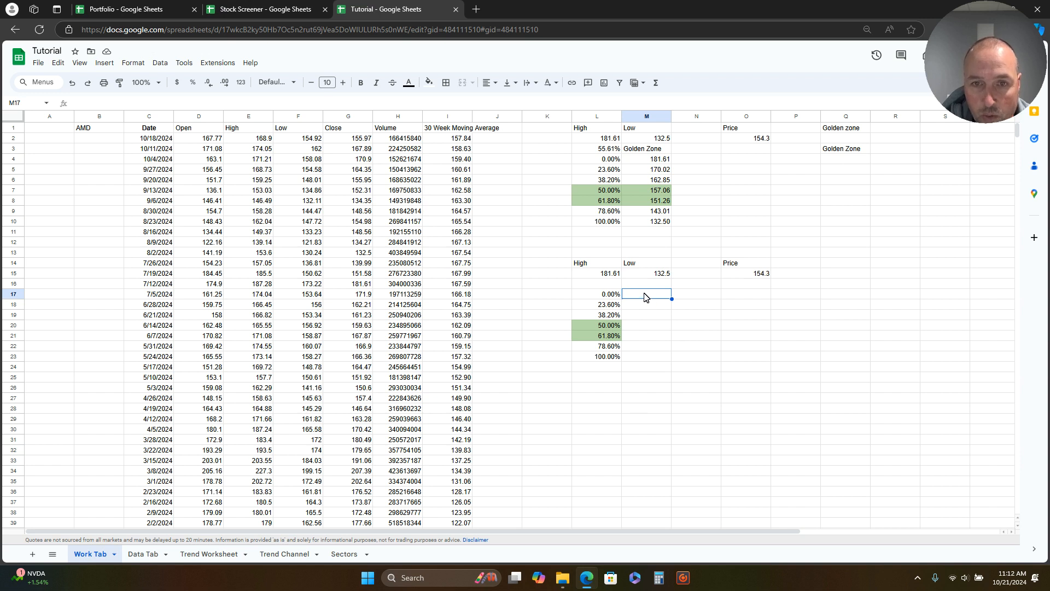
text(=)
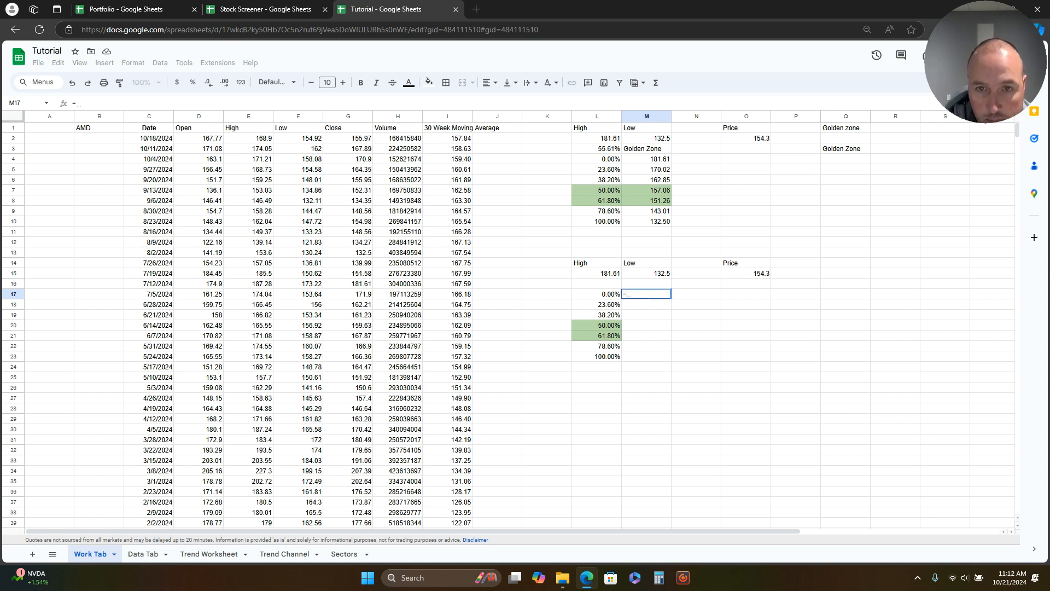
click(604, 274)
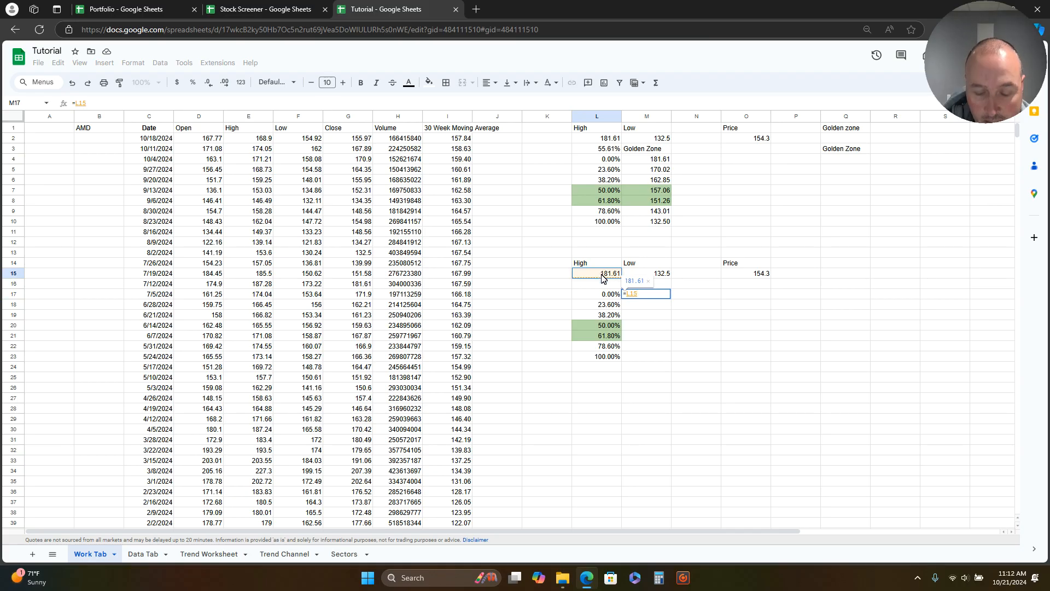
text(-)
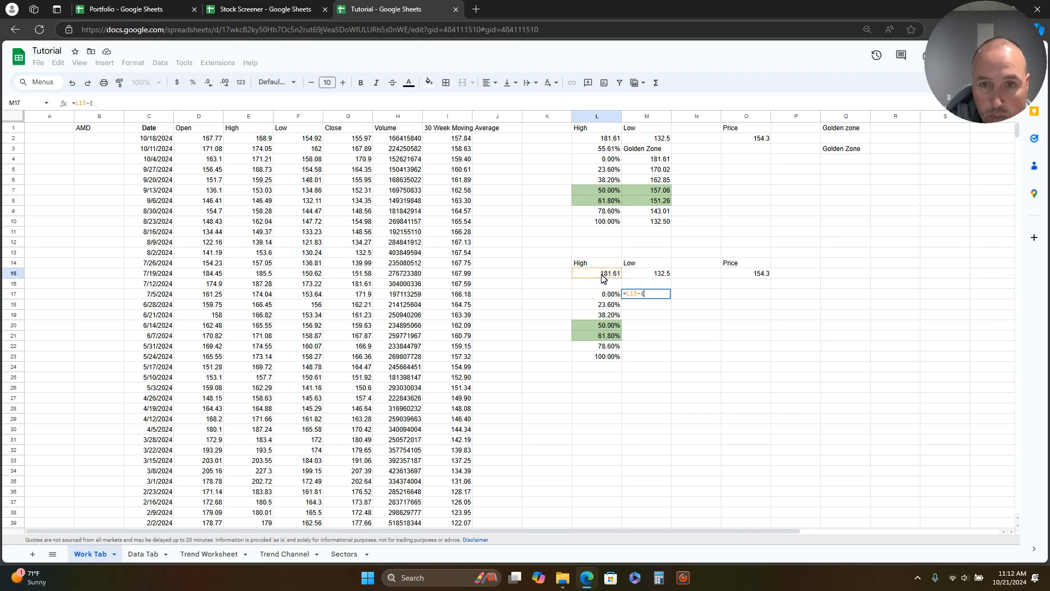
text(()
click(602, 274)
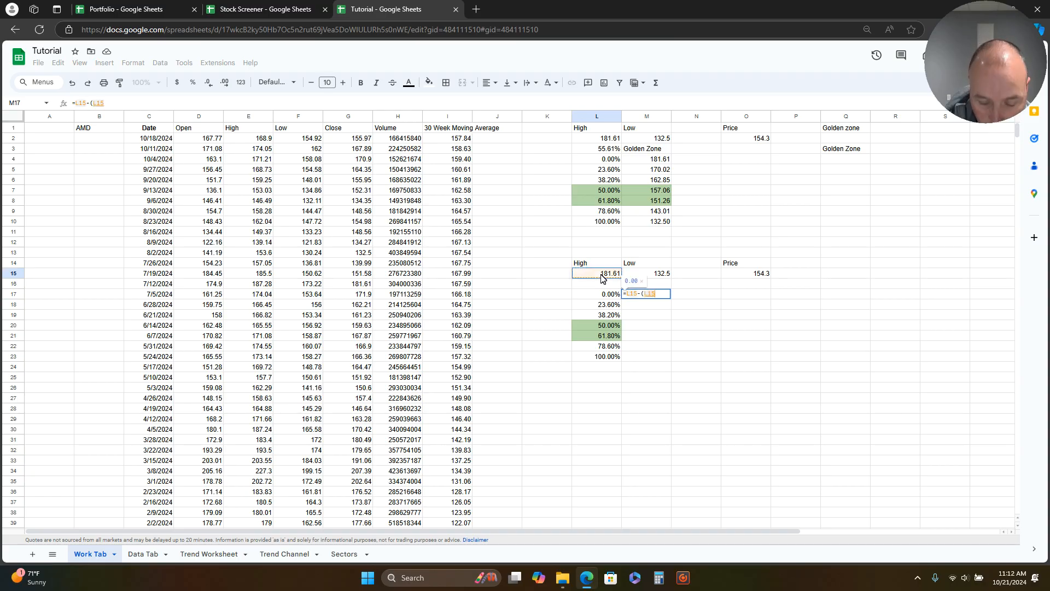
text(-)
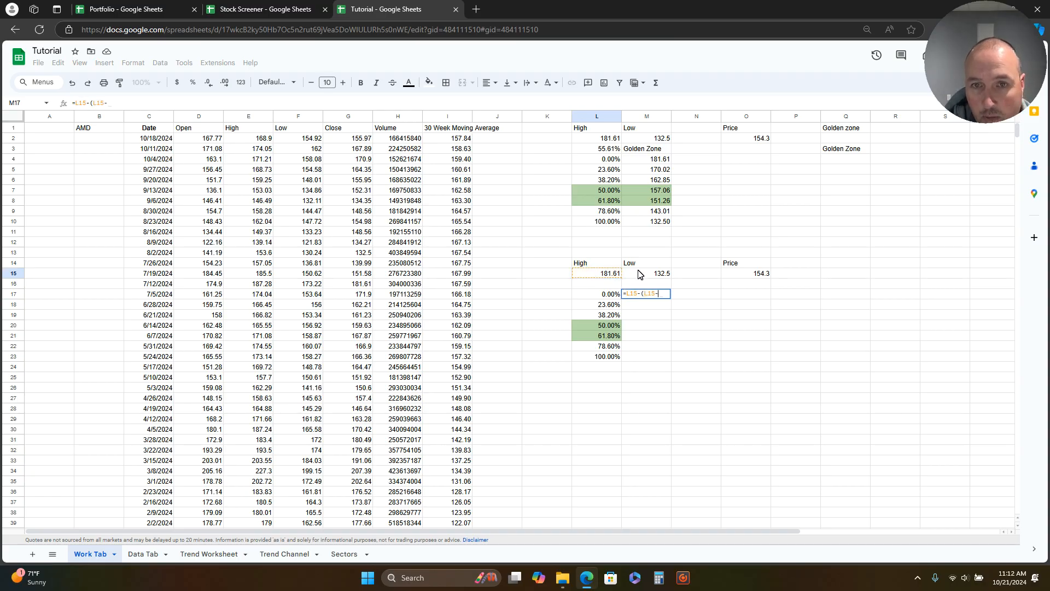
click(639, 274)
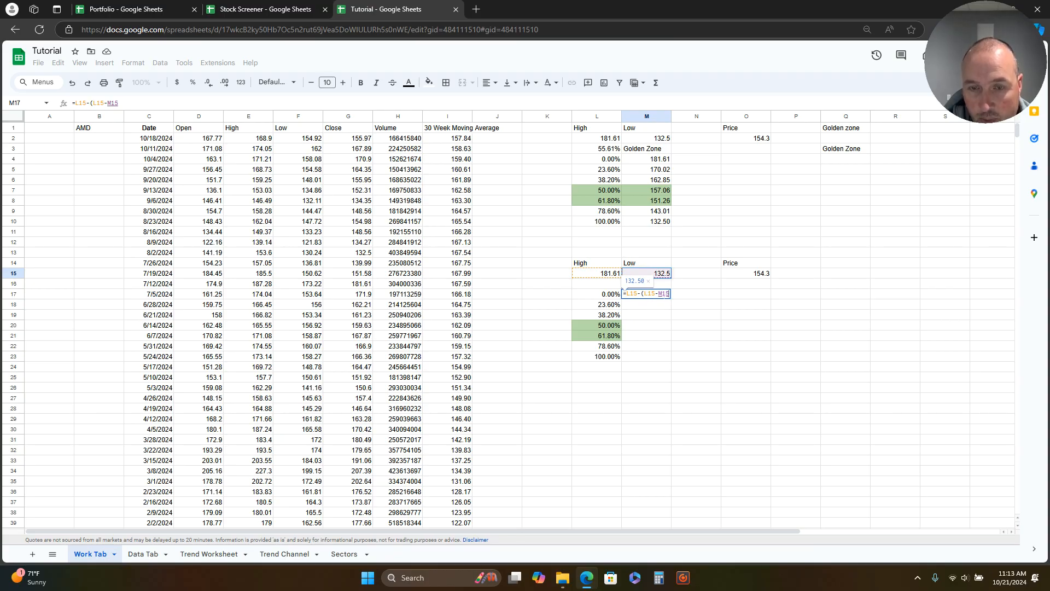
text())
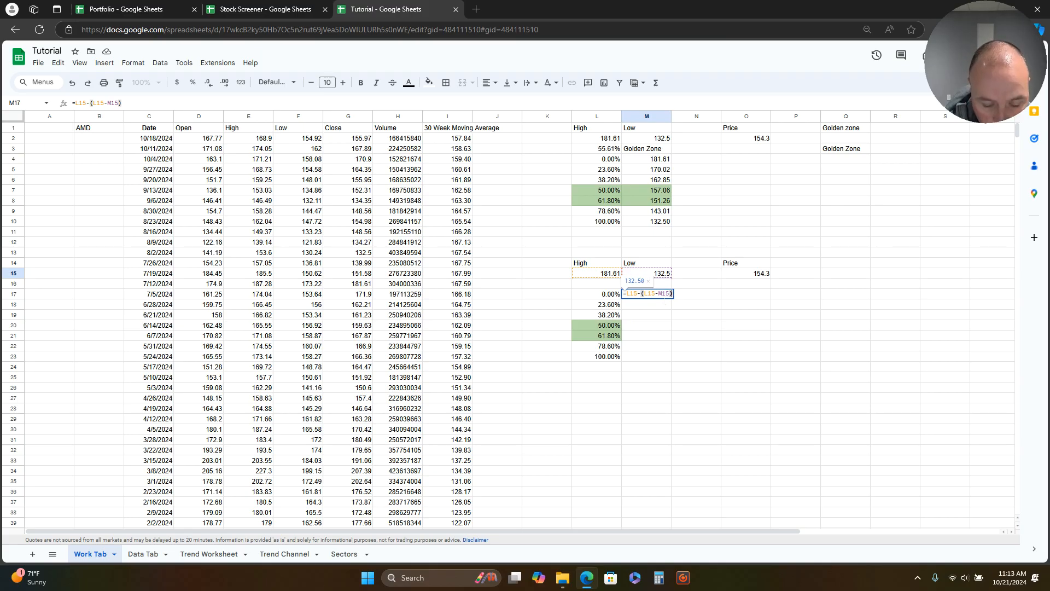
text(*)
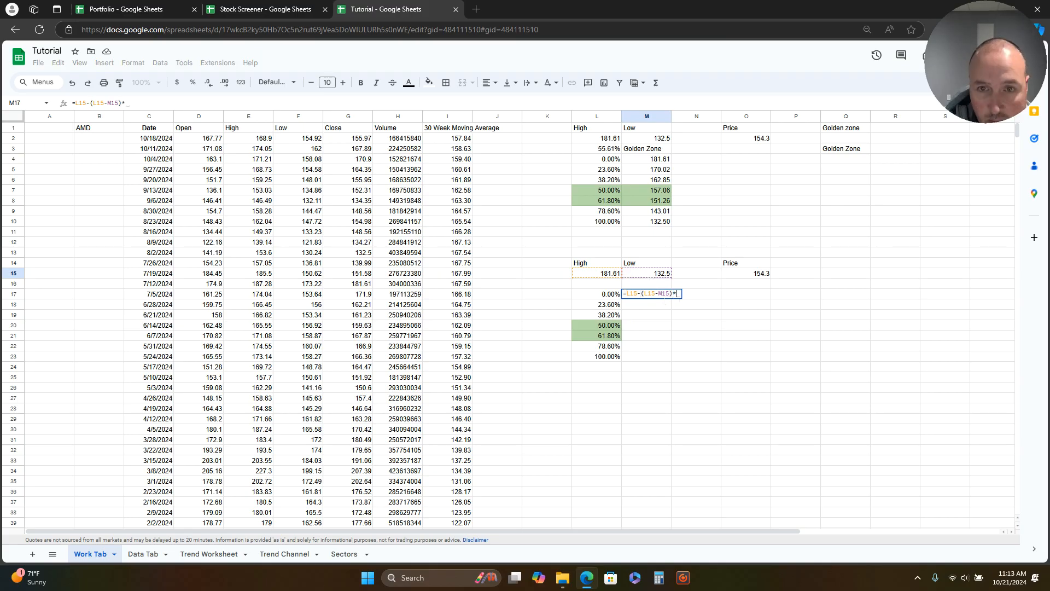
click(605, 298)
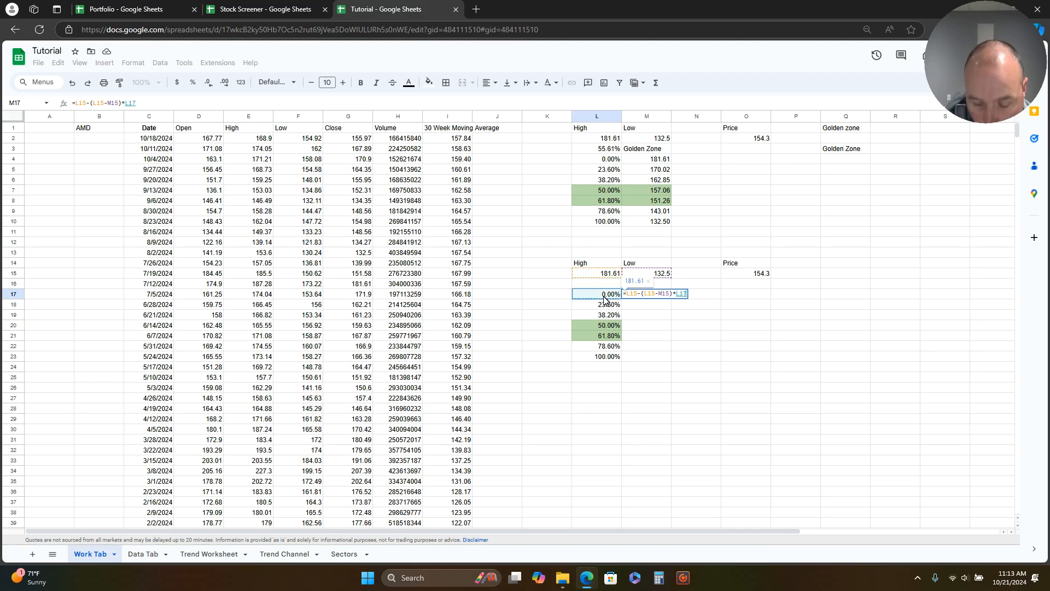
key(Return)
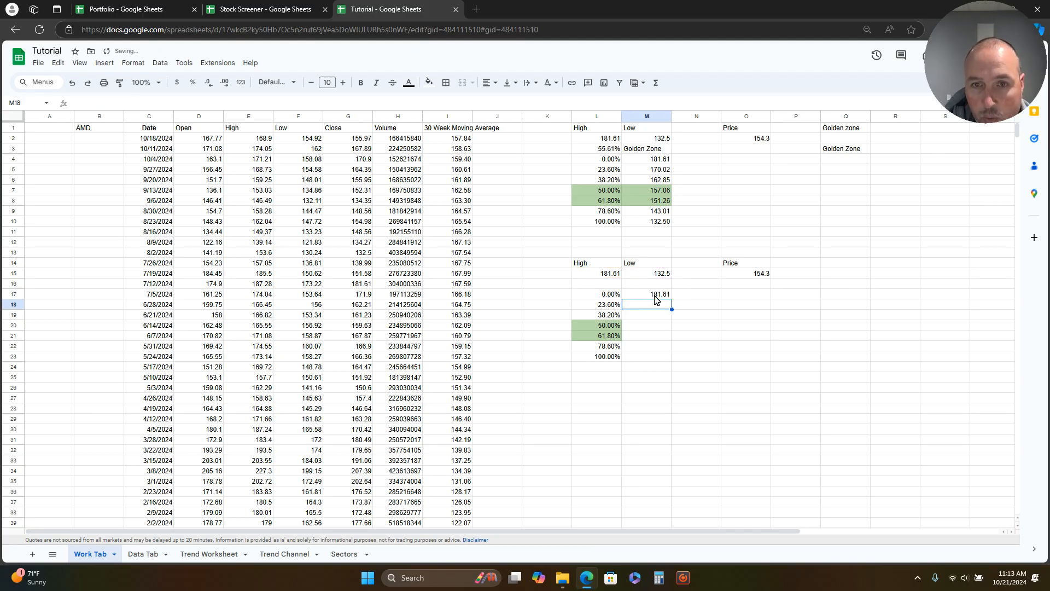
- Make the High and Low references in M17 absolute as =$L$15-($L$15-$M$15)*L17 and fill the formula down to M23
click(655, 297)
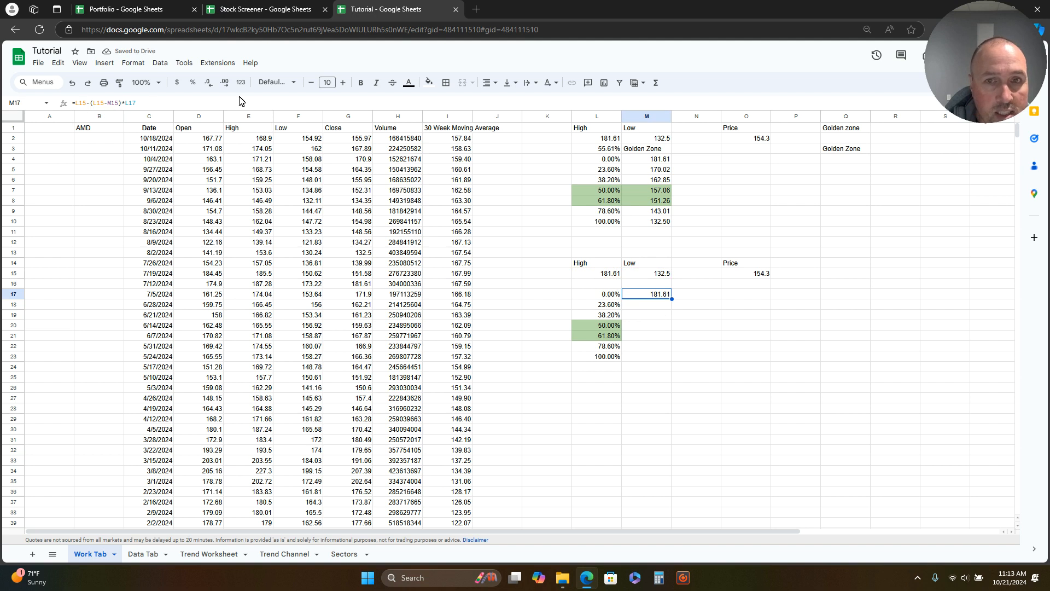
key(F2)
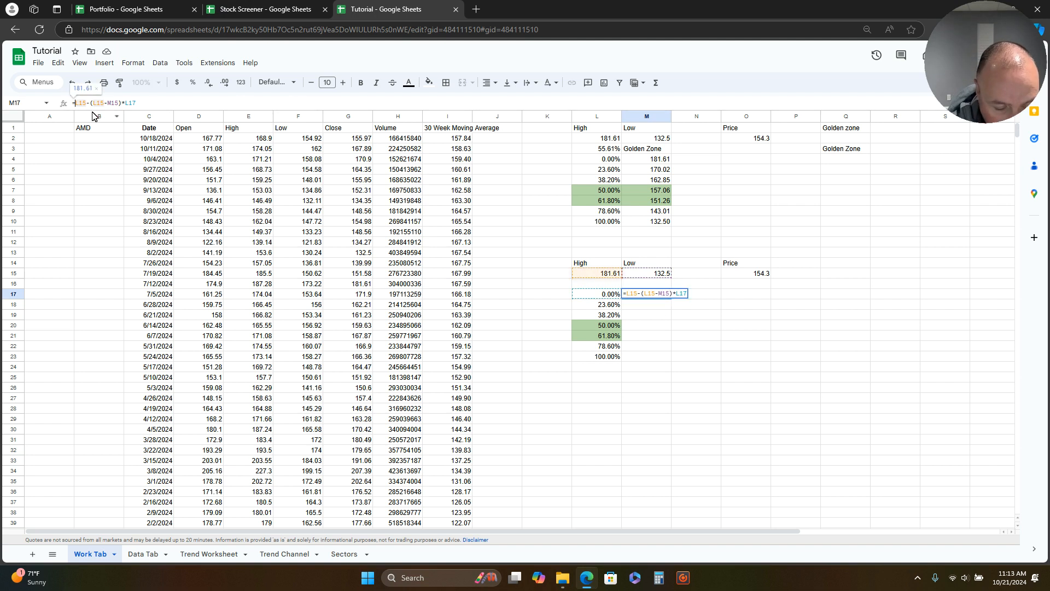
key(F4)
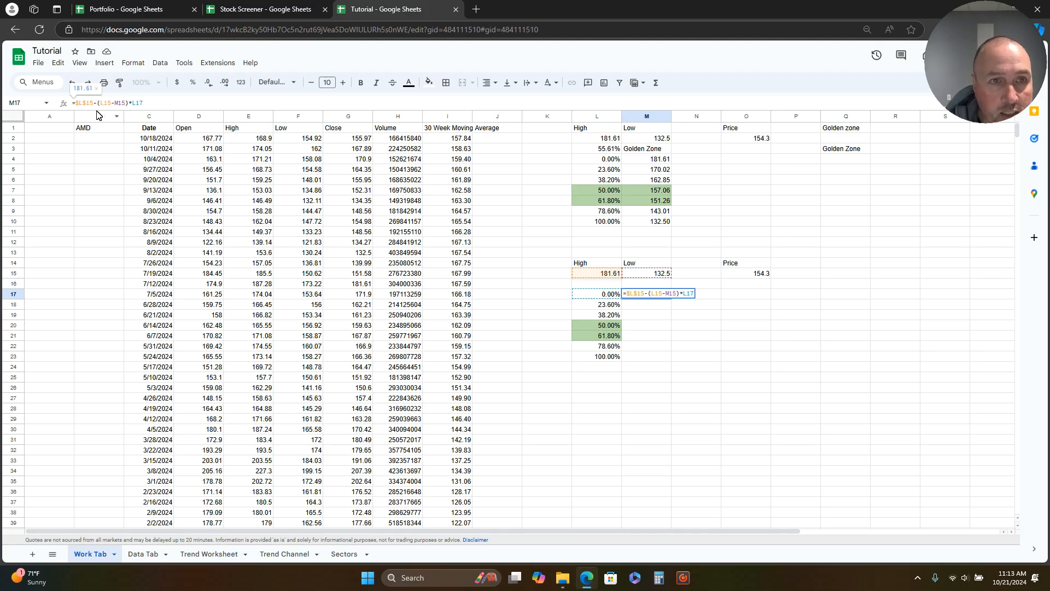
key(F4)
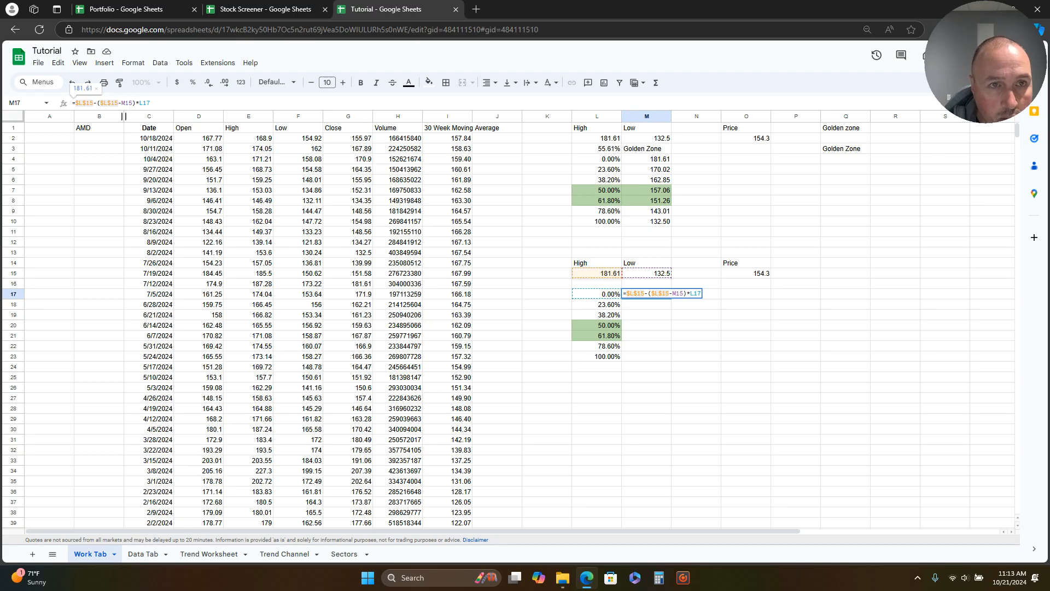
key(F4)
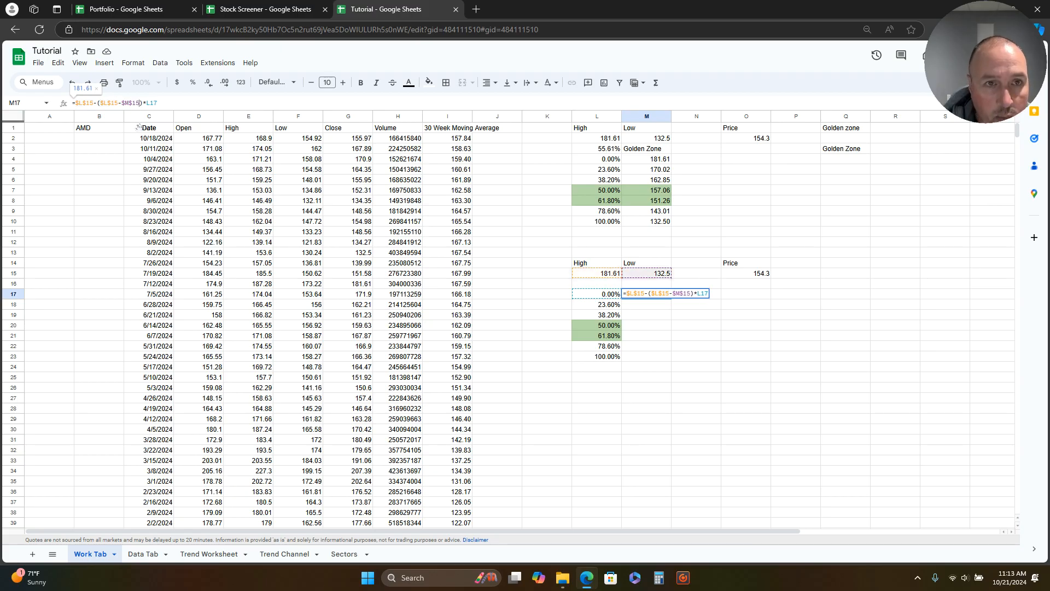
key(Return)
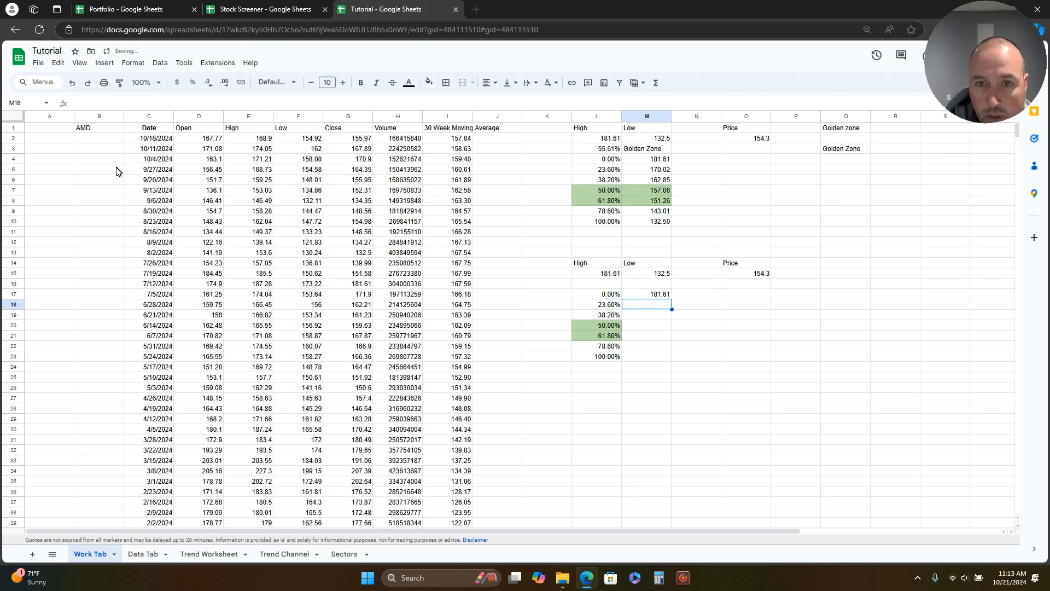
click(660, 295)
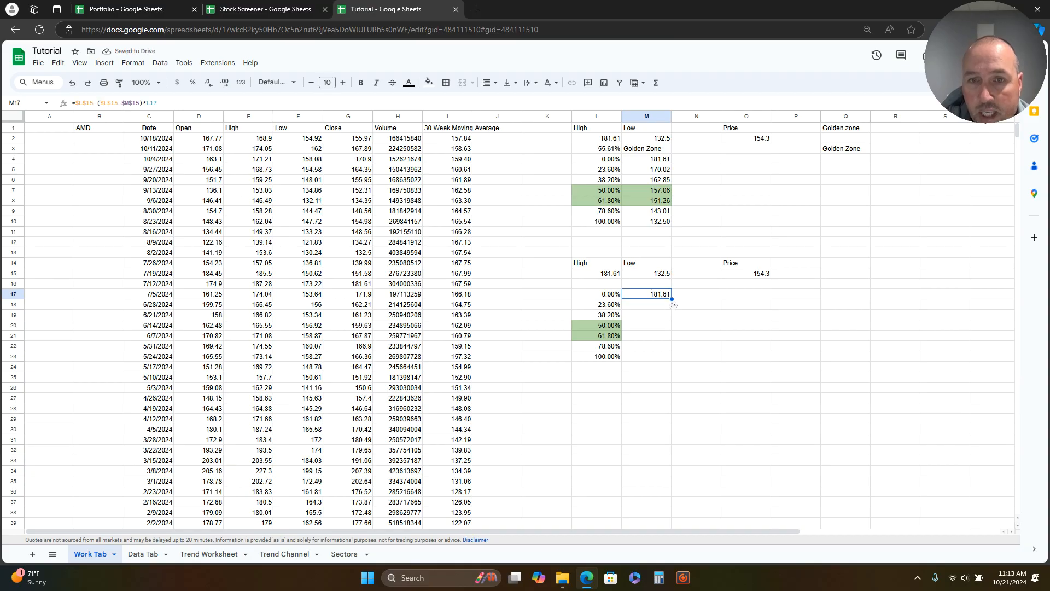
drag(679, 306, 662, 364)
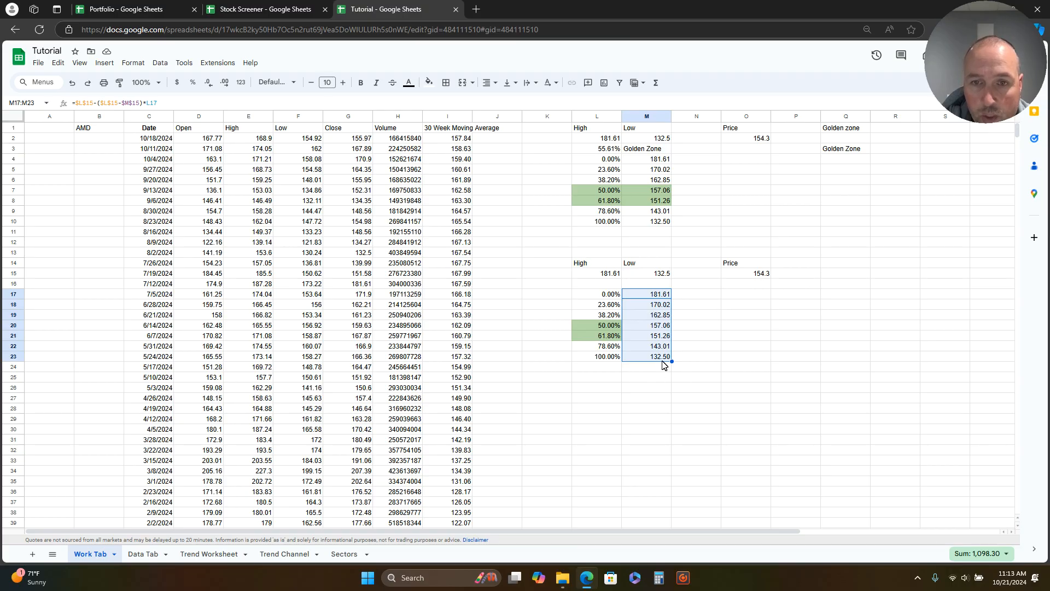
- Calculate the current price's retracement percentage in L16 with the formula =(L15-O15)/(L15-M15)
click(602, 285)
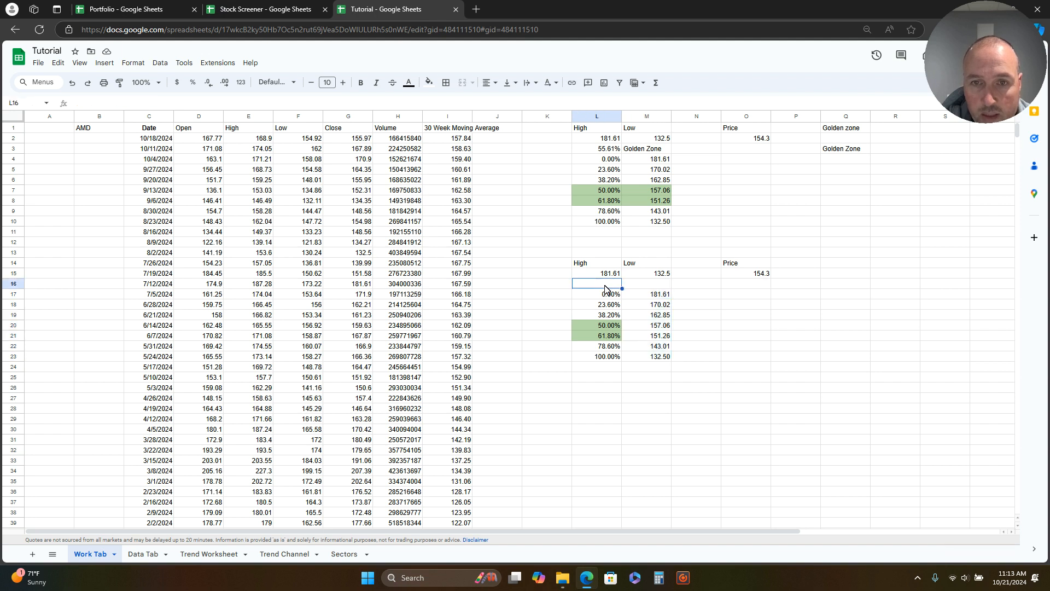
text(=)
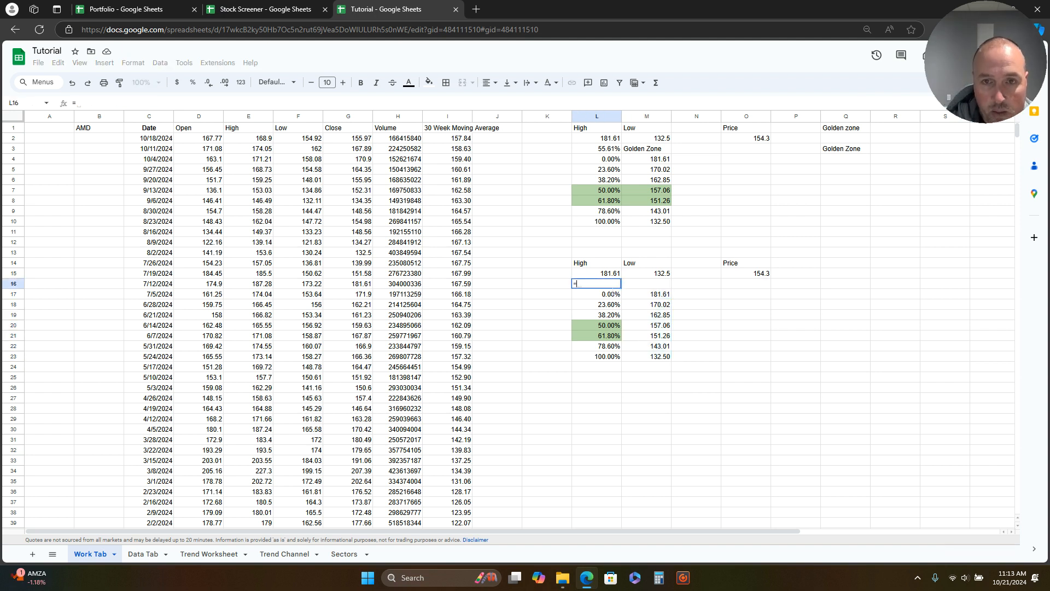
click(601, 276)
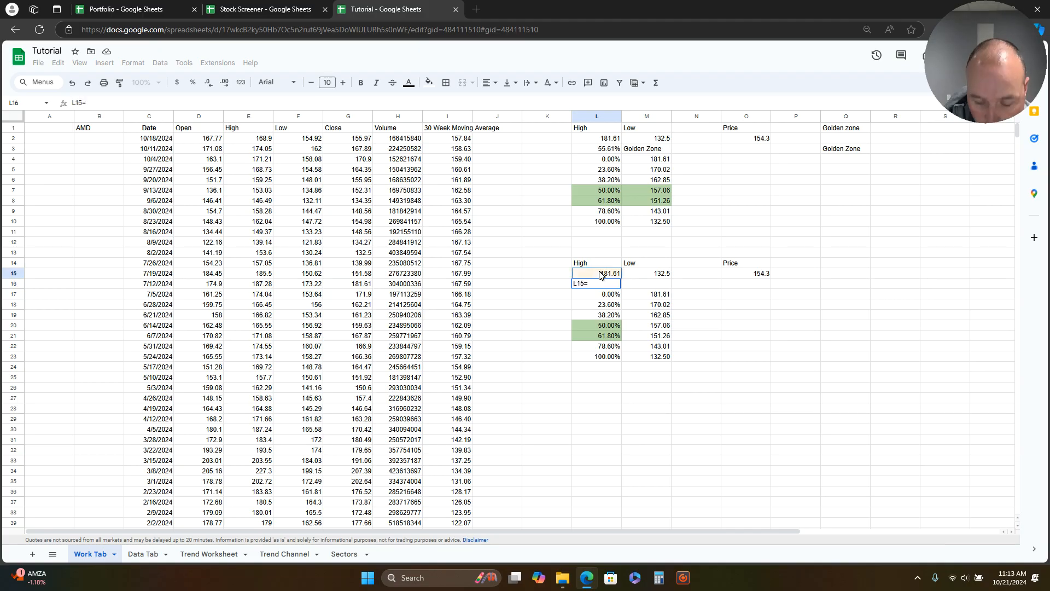
key(BackSpace)
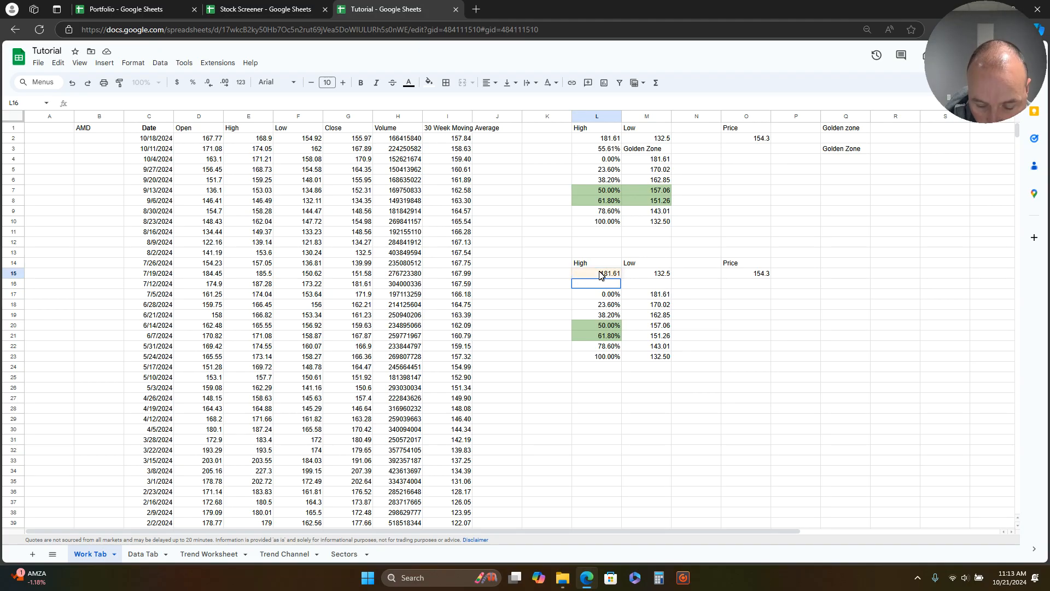
text(=)
click(601, 275)
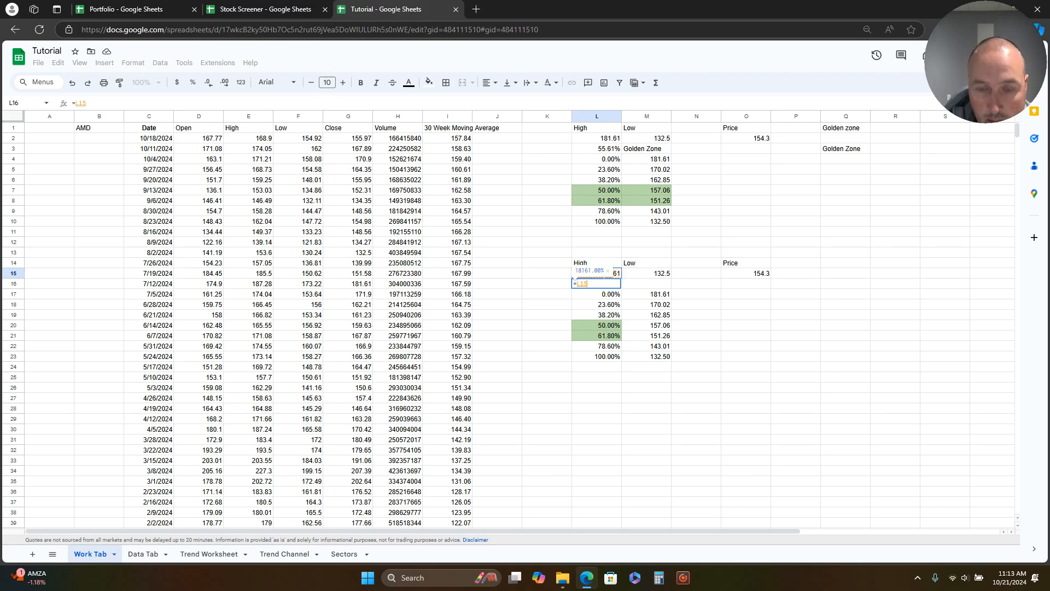
text(-)
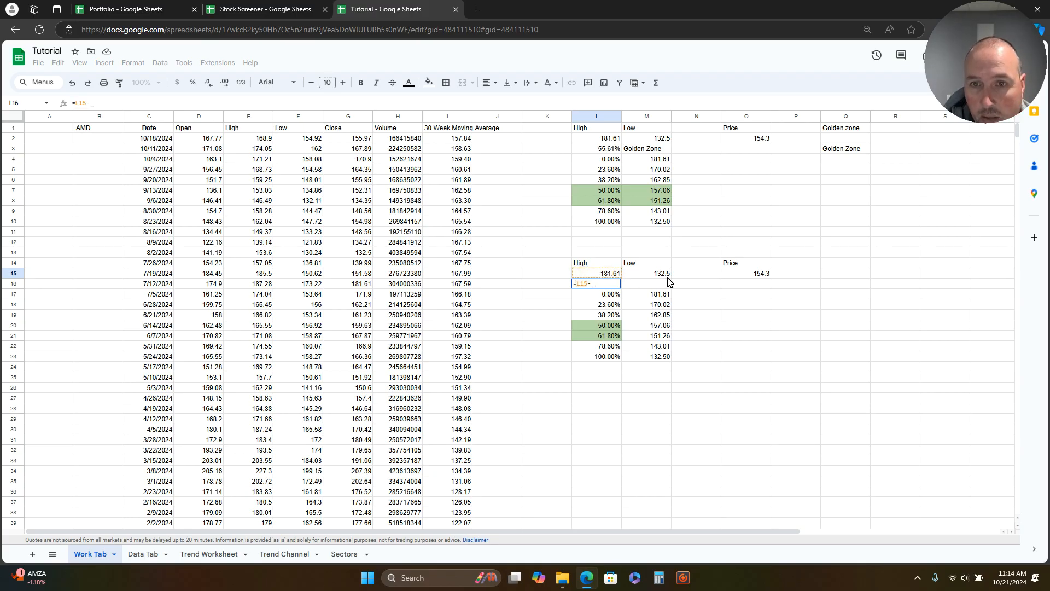
click(744, 277)
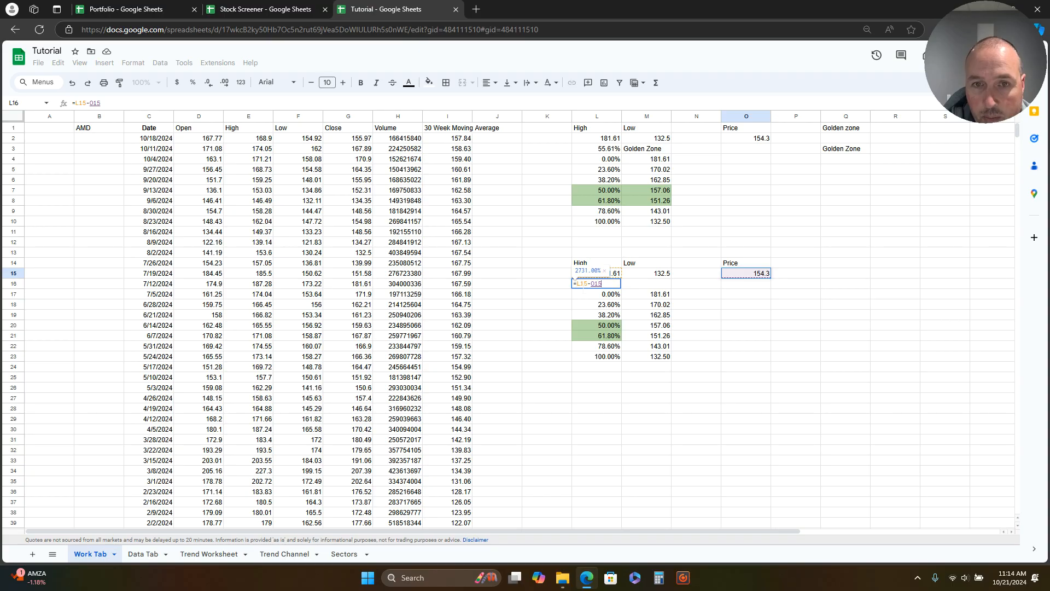
text(()
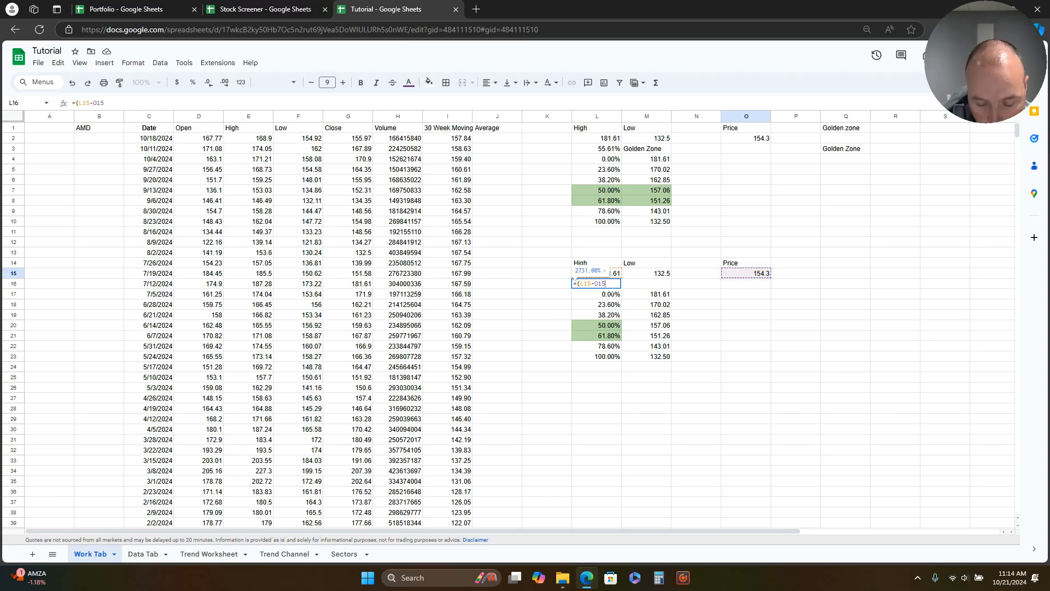
text())
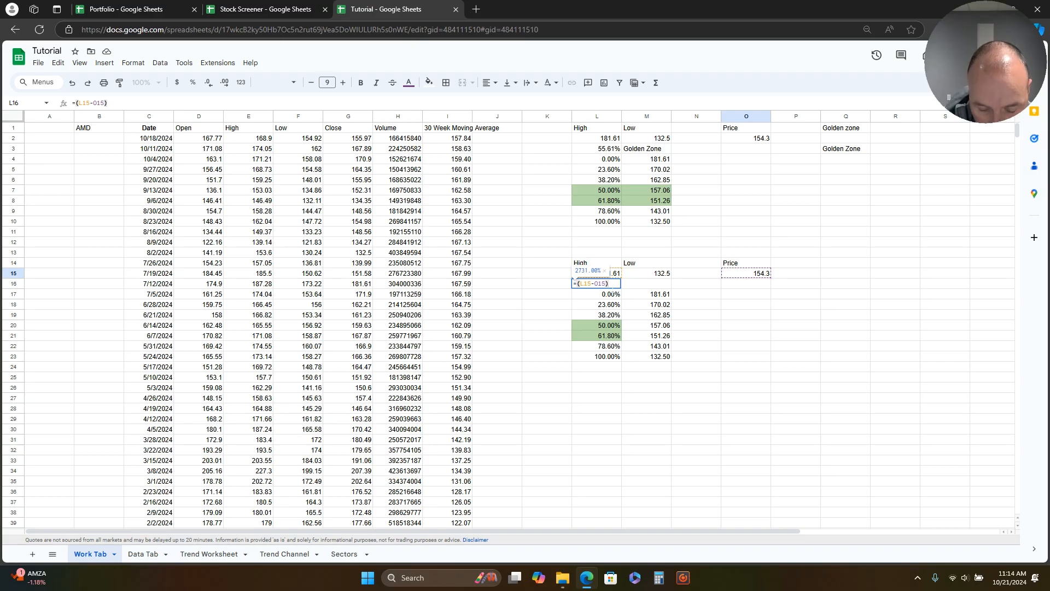
text(/)
click(606, 278)
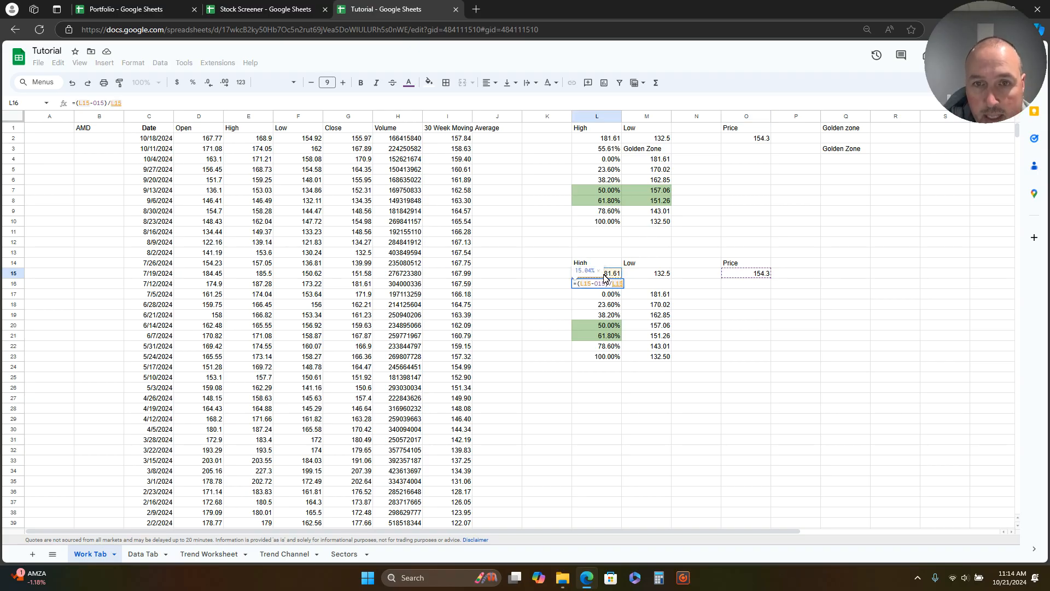
text(-)
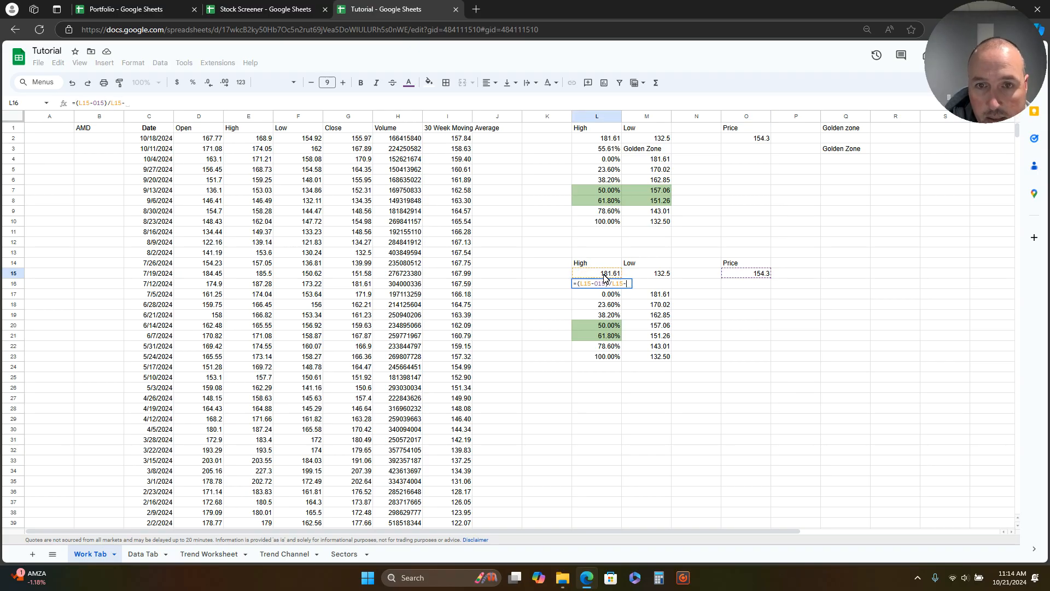
click(651, 276)
click(613, 284)
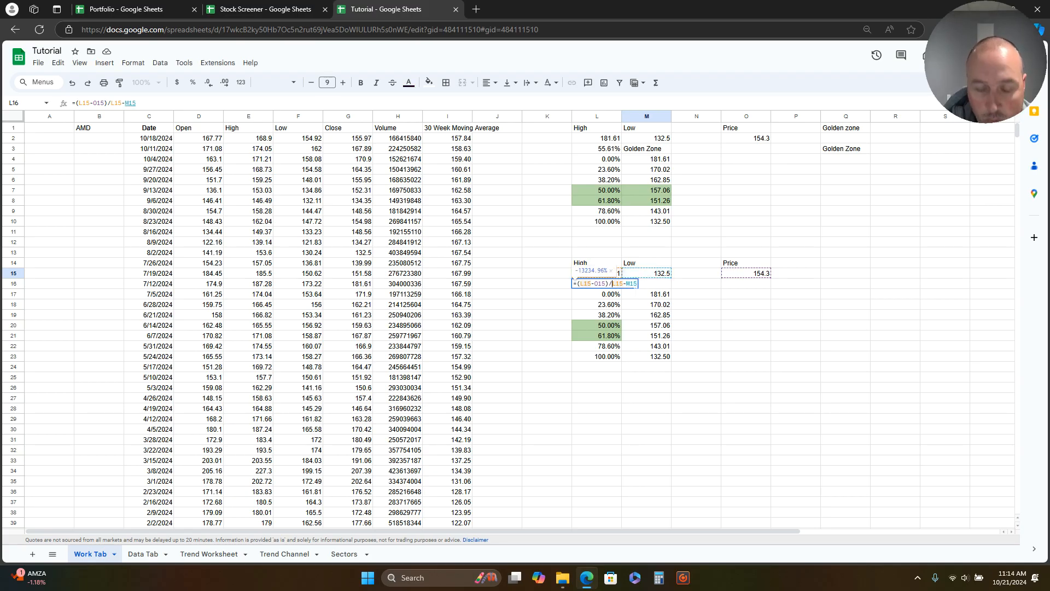
text(()
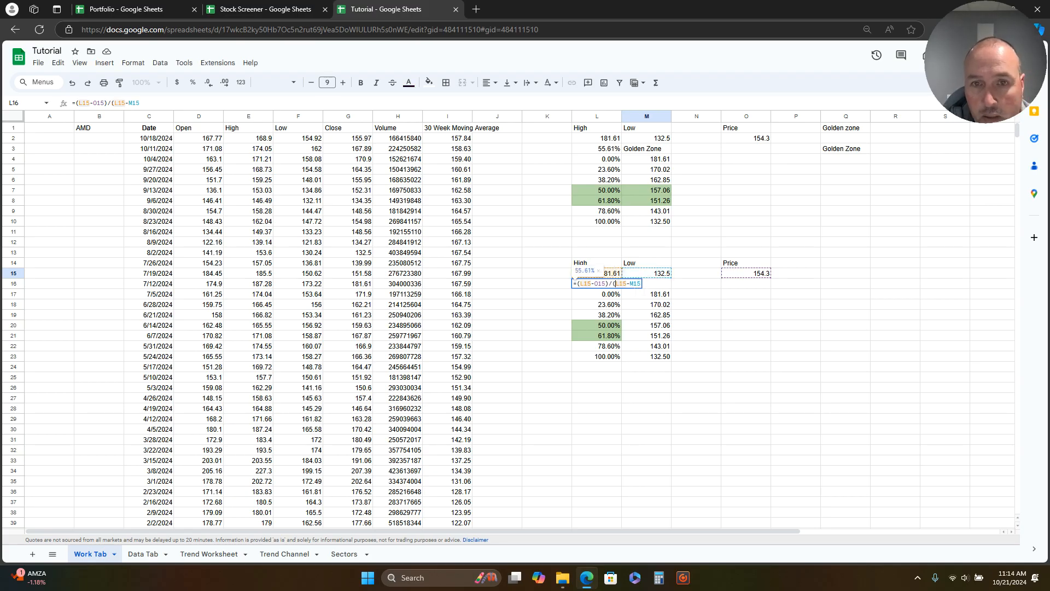
click(639, 284)
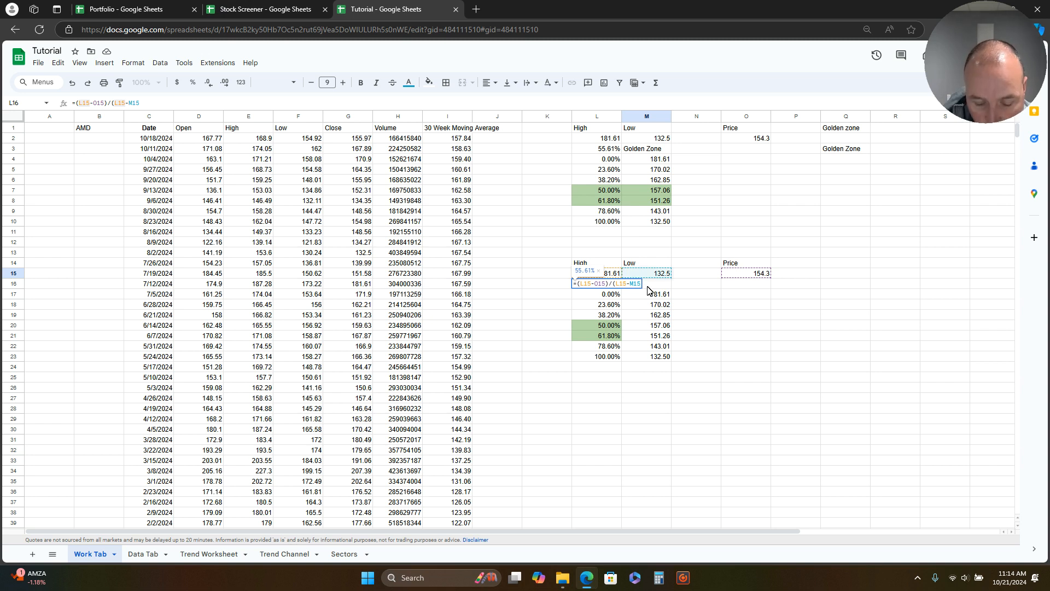
text())
key(Return)
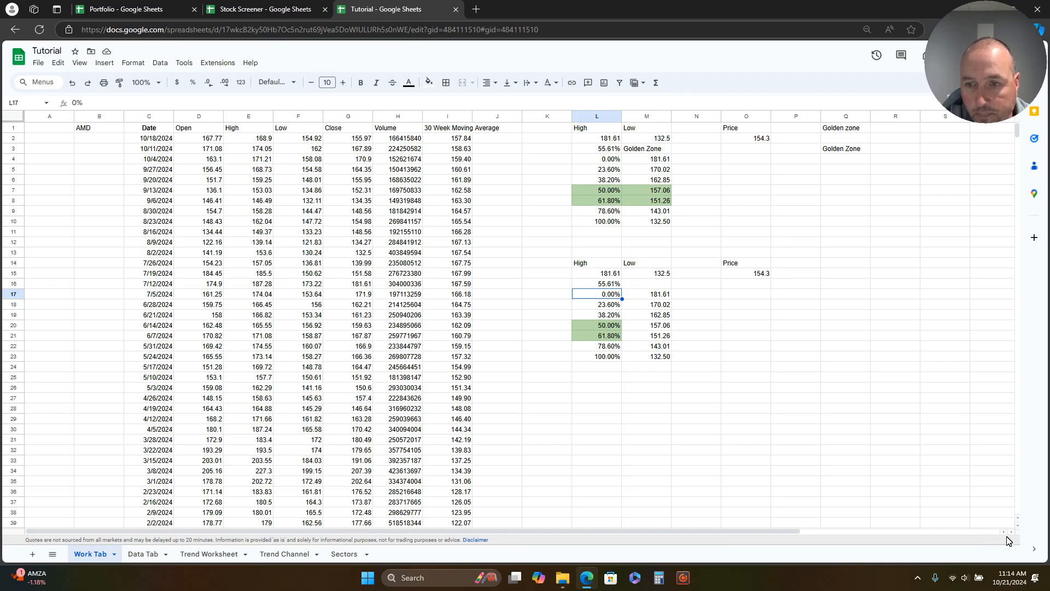
- Flag the golden zone in M16 with the formula =IFERROR(IF(AND(L16>L20,L16<L21),"Golden Zone",""))
click(660, 285)
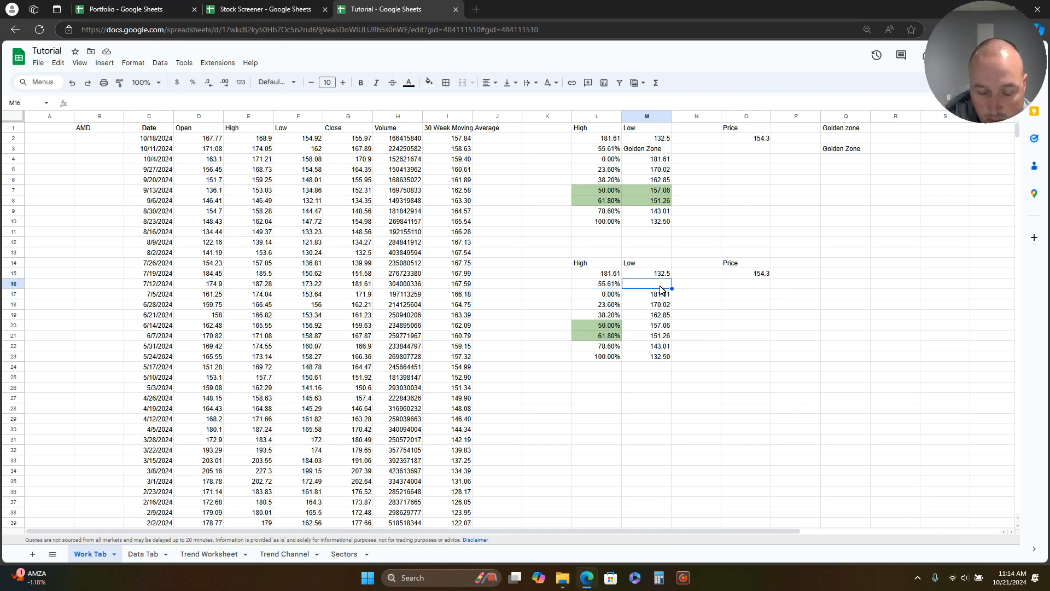
text(=I)
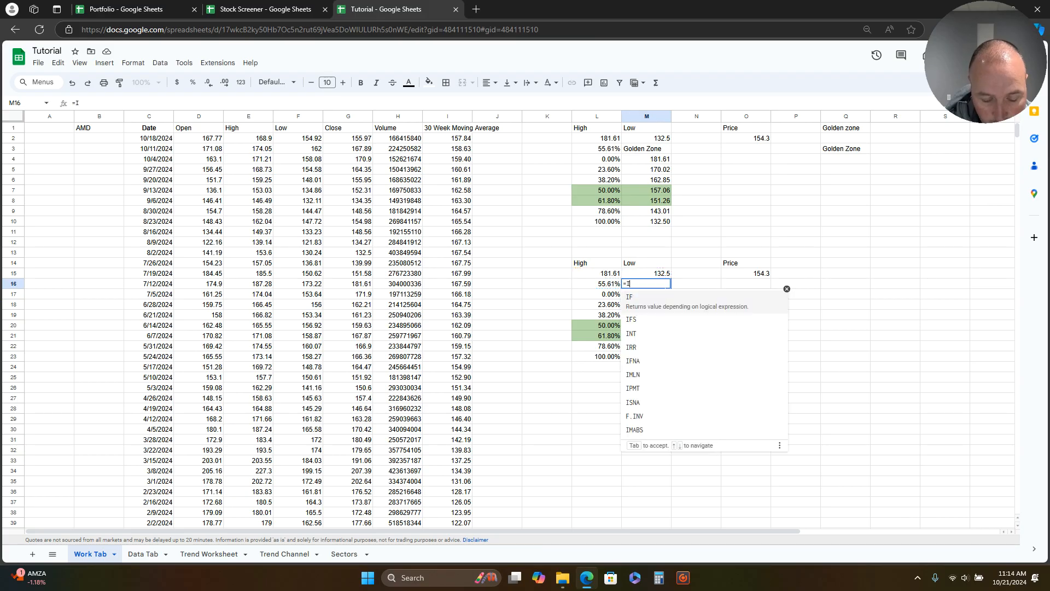
text(FERROR()
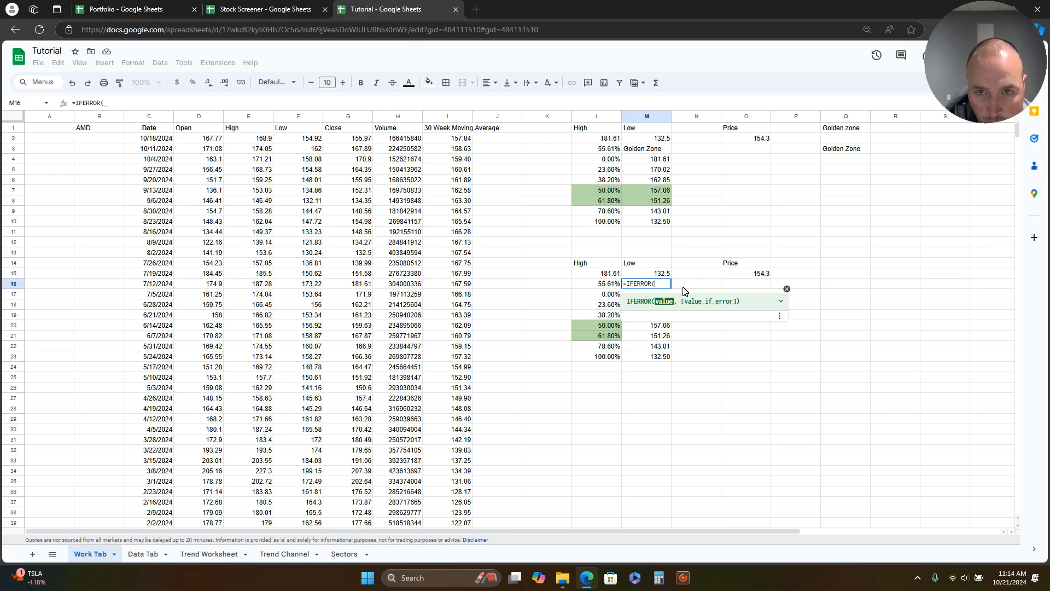
text(IF)
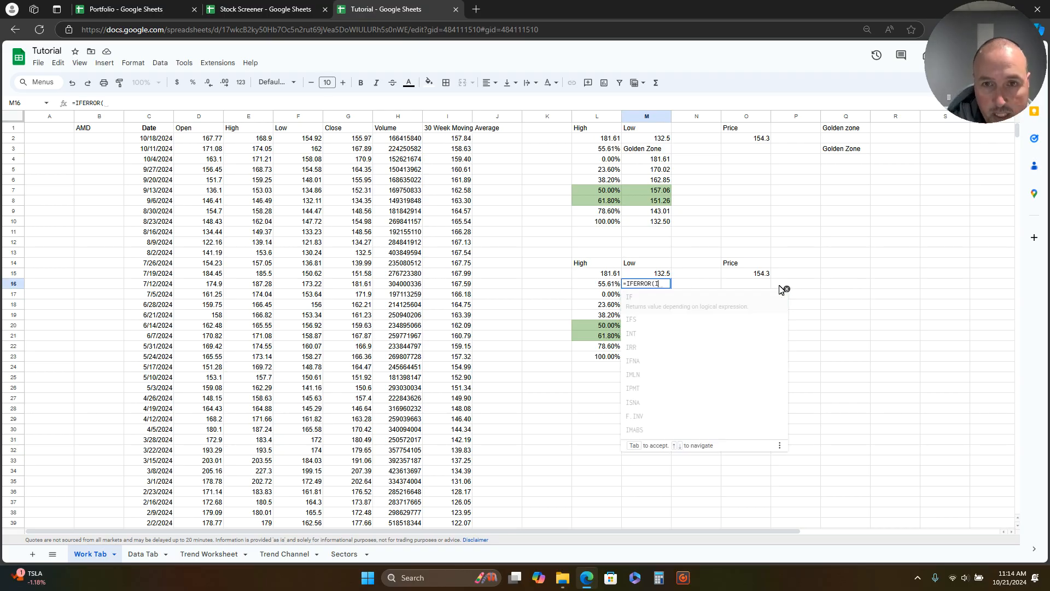
text(()
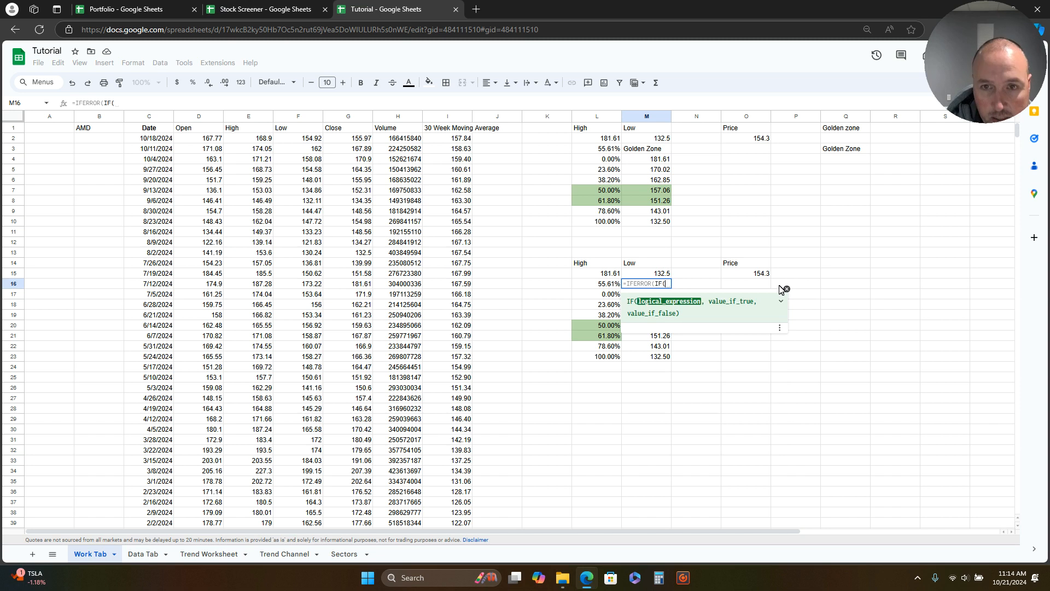
text(AND)
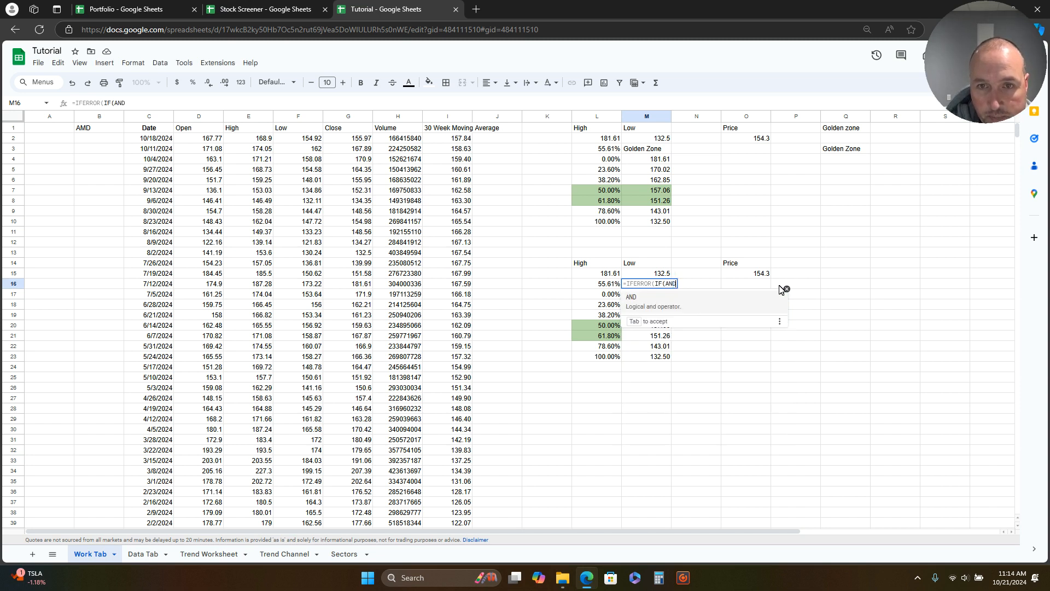
text(()
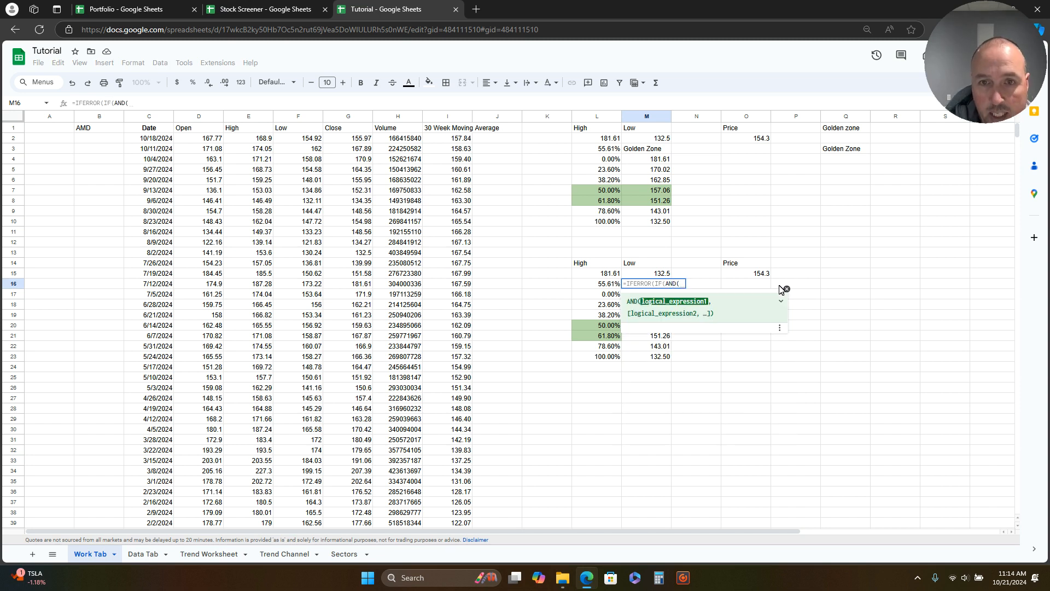
click(611, 285)
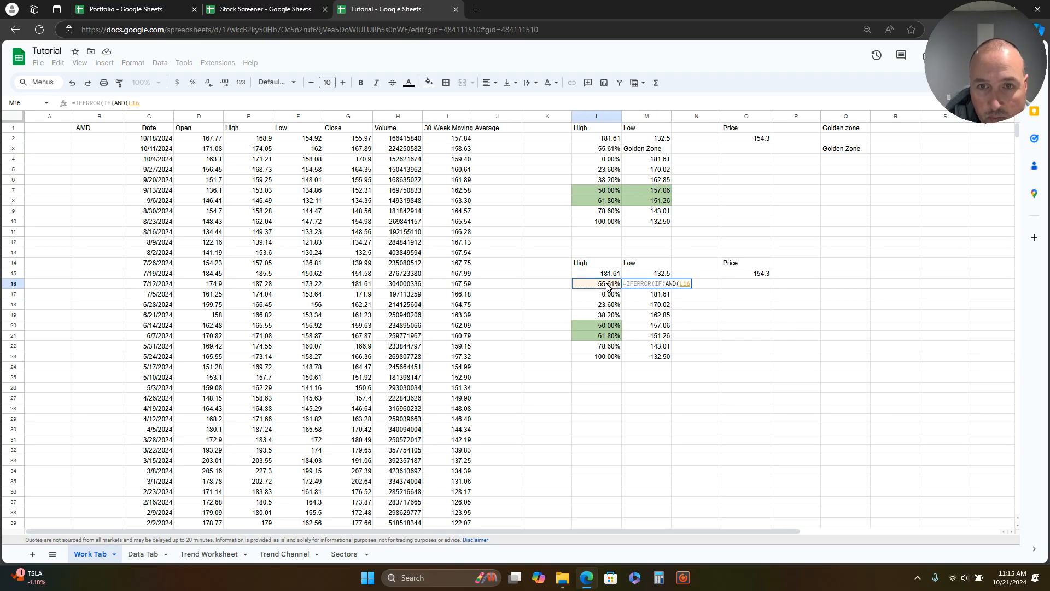
text(>)
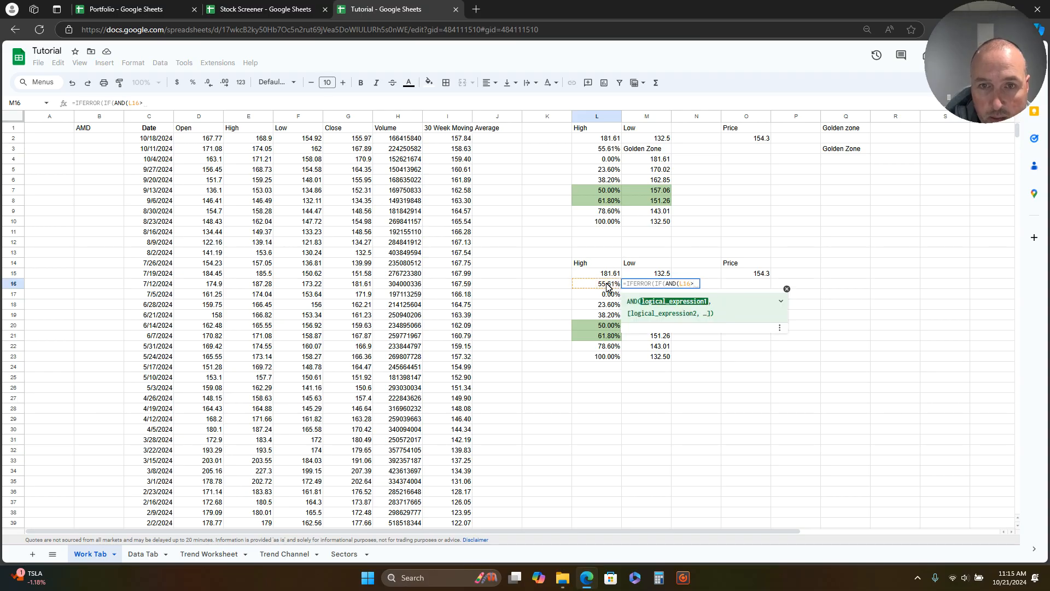
click(601, 330)
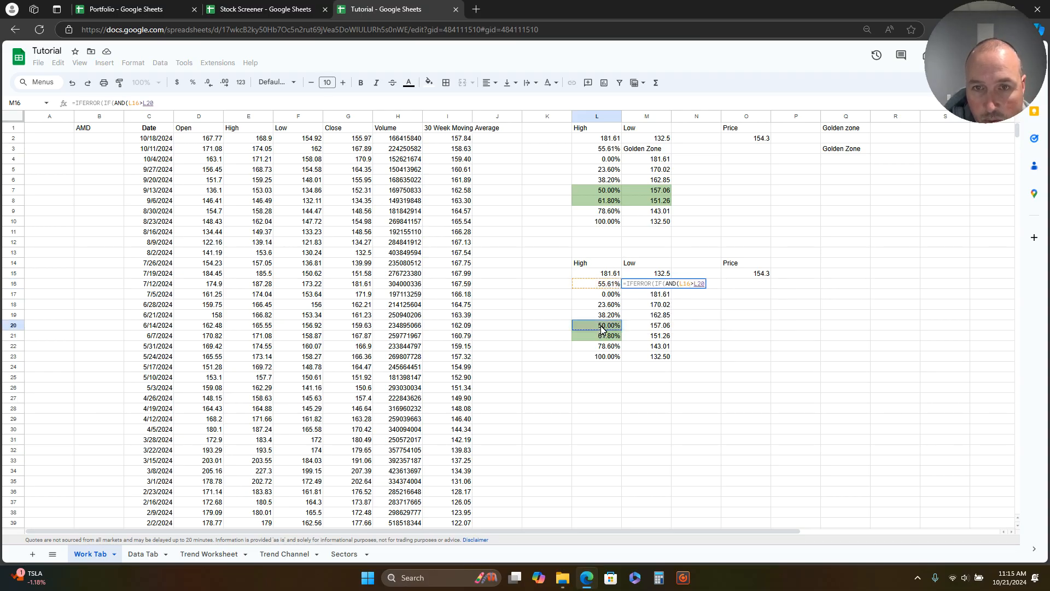
text(,)
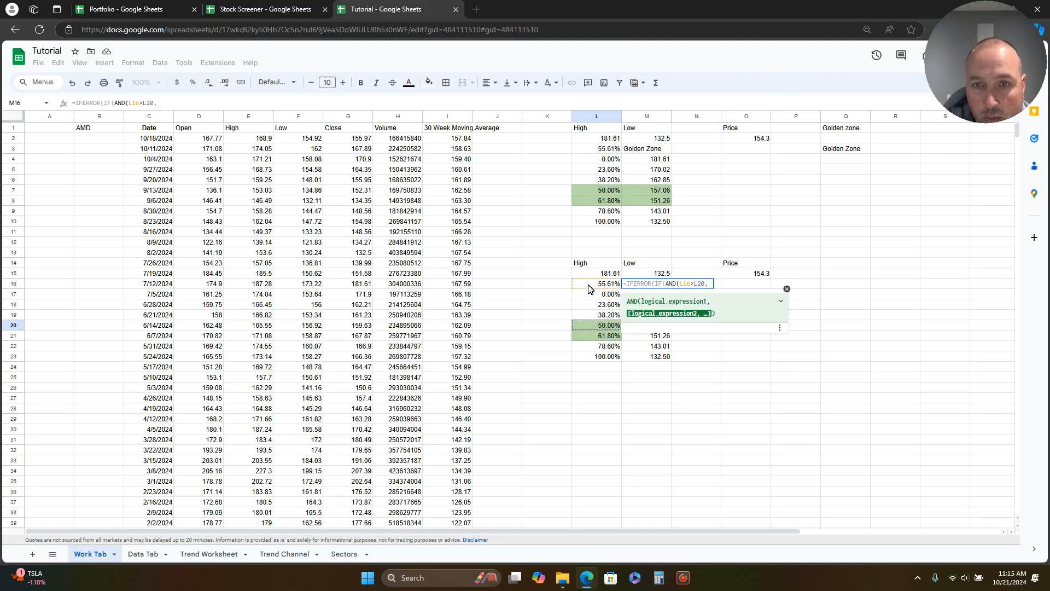
click(591, 288)
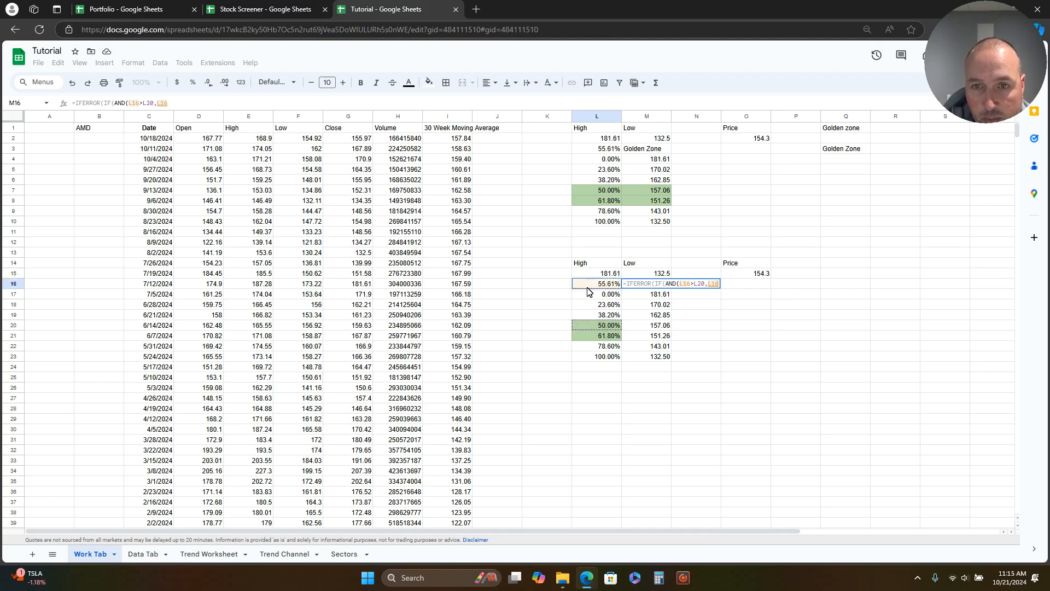
text(<)
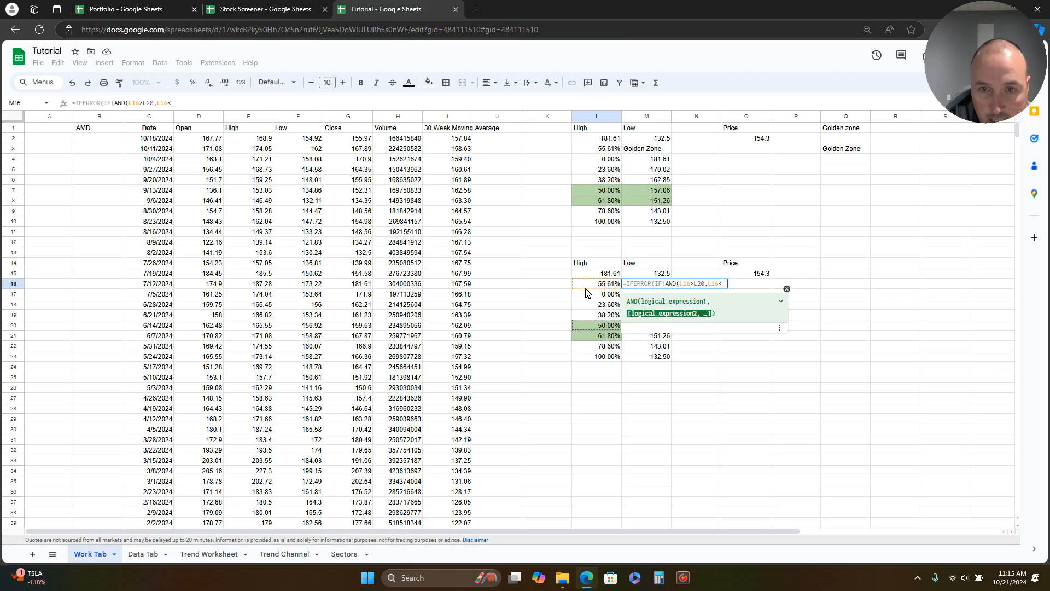
click(593, 339)
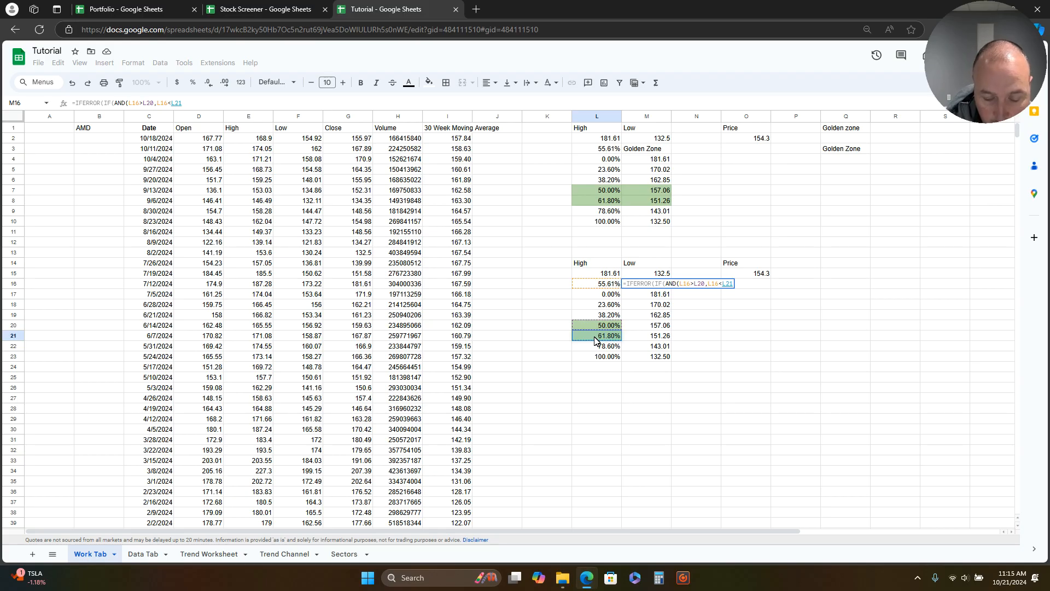
text())
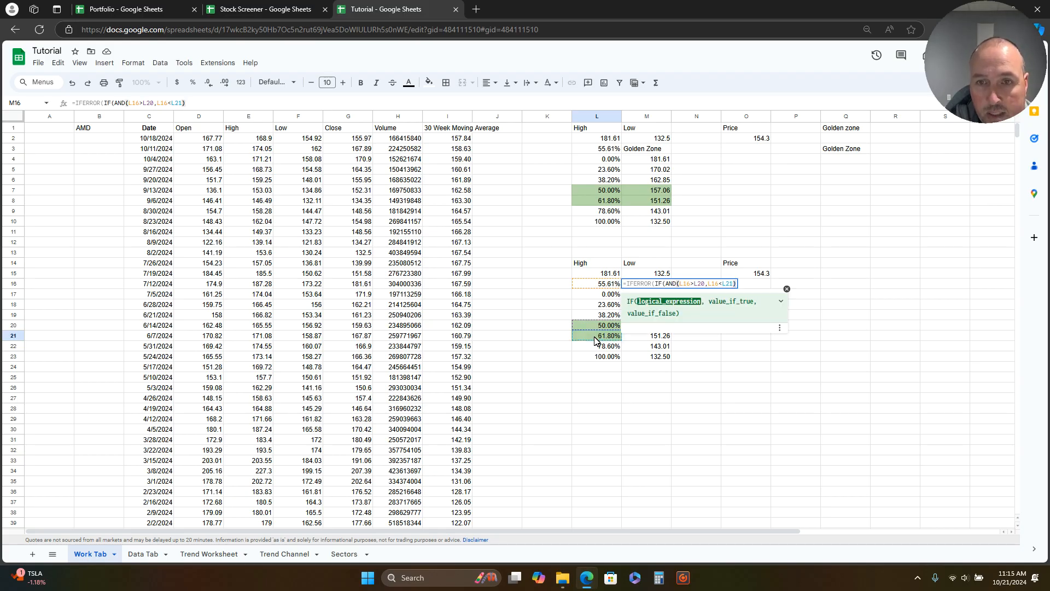
text(,")
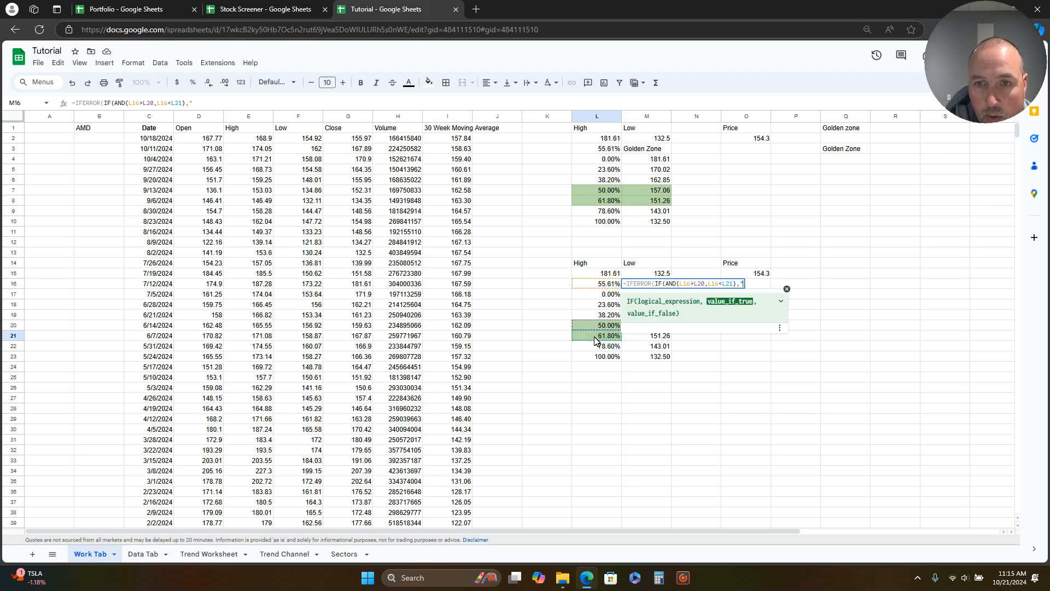
text(Golden)
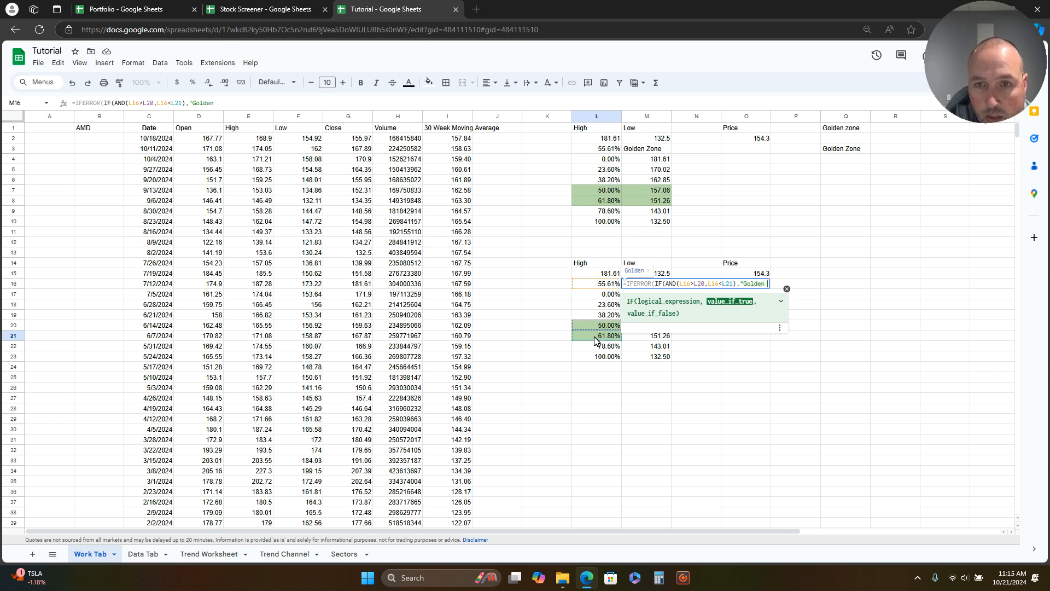
text( Zone)
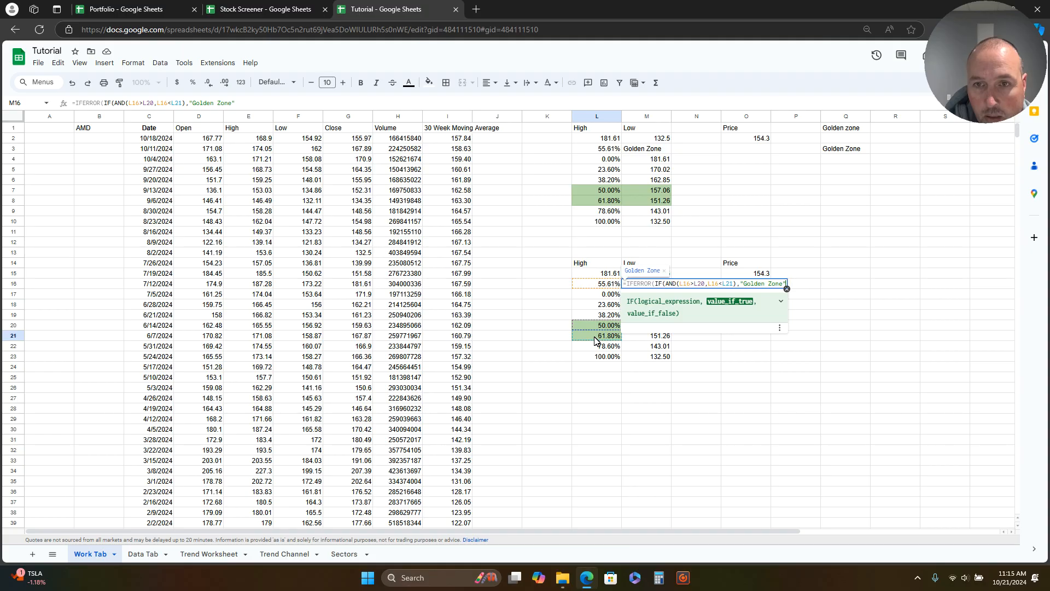
text(",)
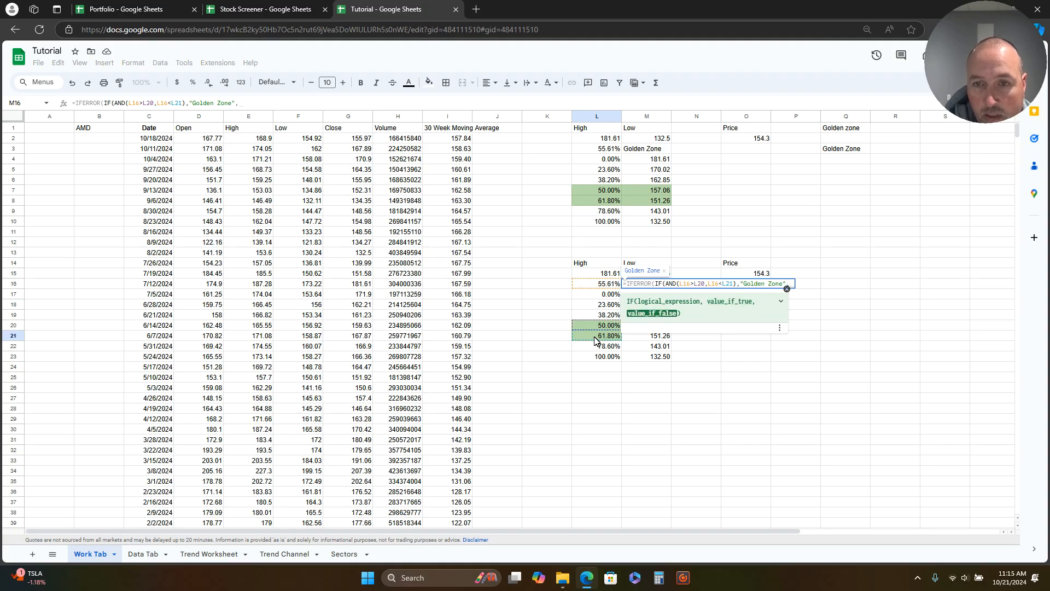
text("")
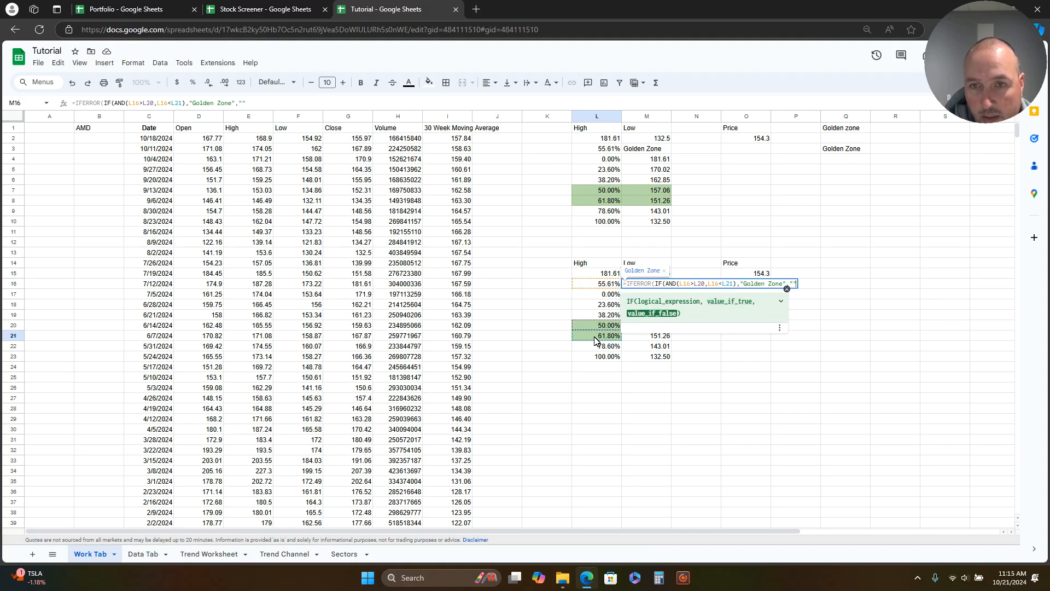
text("))
key(Return)
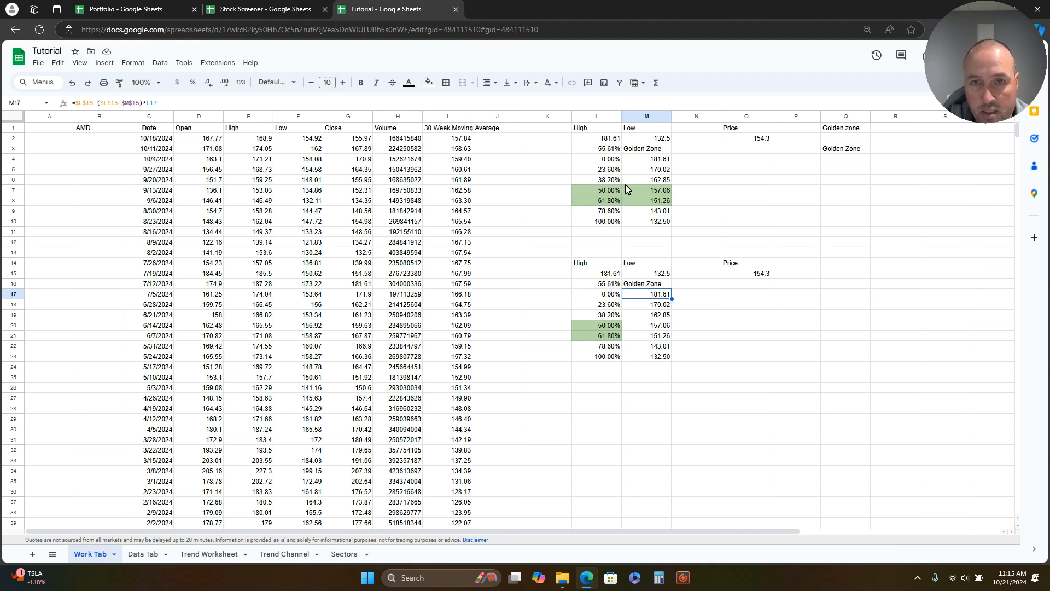
- Start a conditional format rule on M16 that applies when the text is exactly "Golden Zone"
click(257, 10)
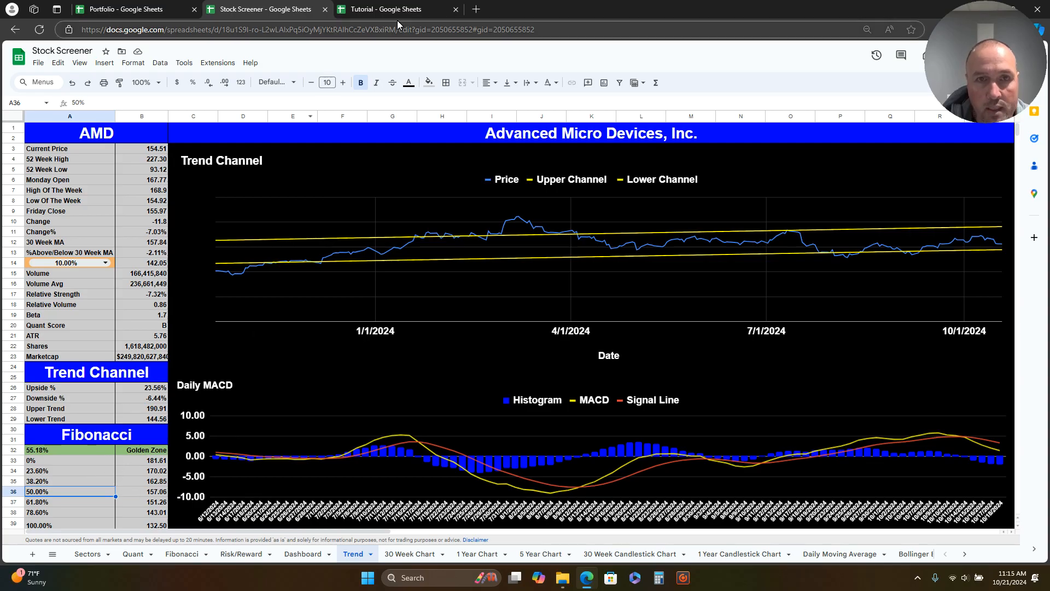
click(410, 9)
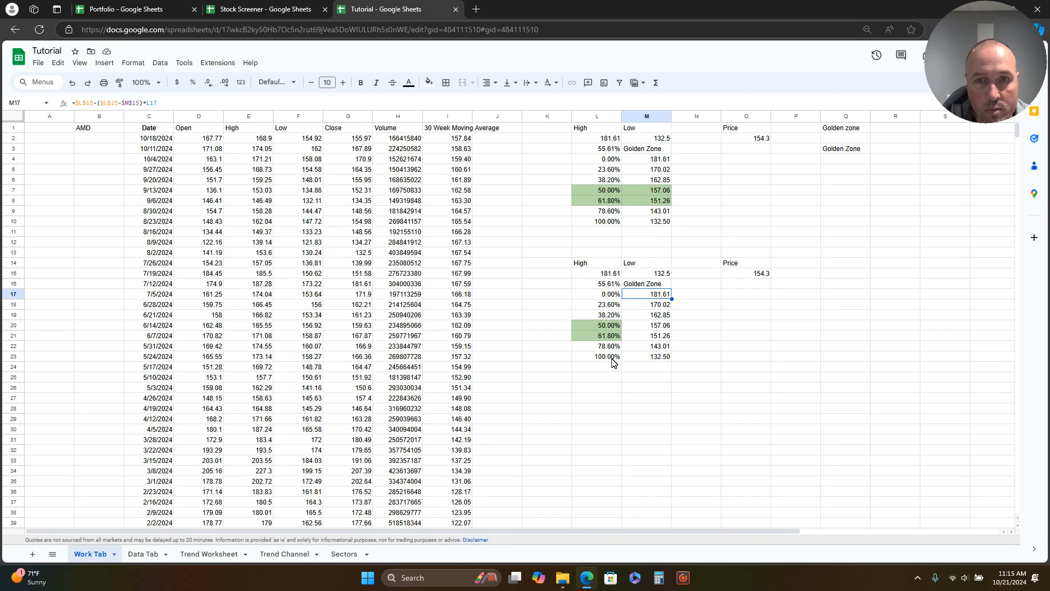
click(638, 284)
right_click(640, 288)
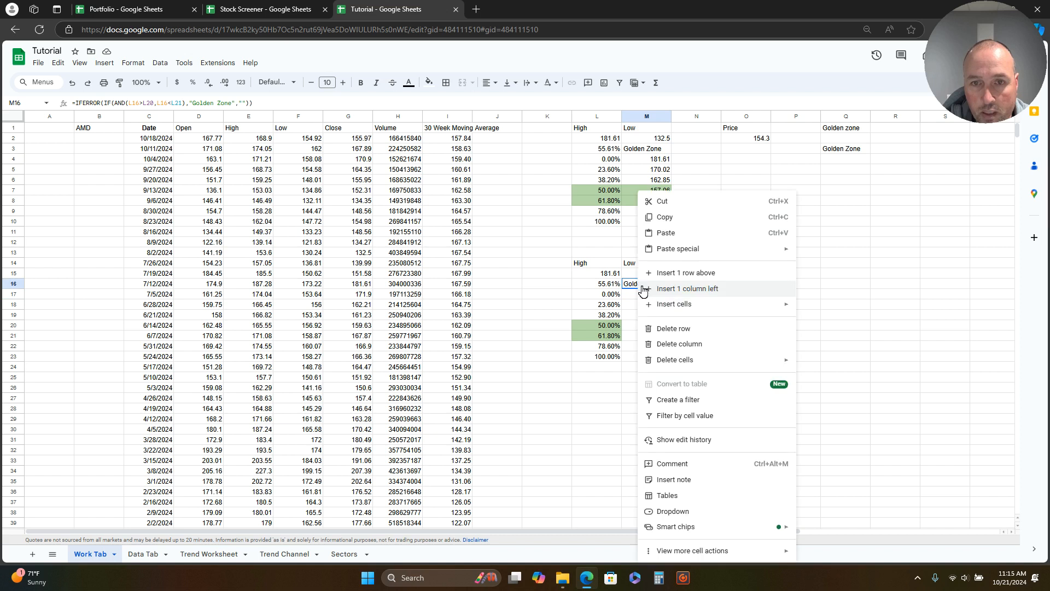
mouse_move(708, 550)
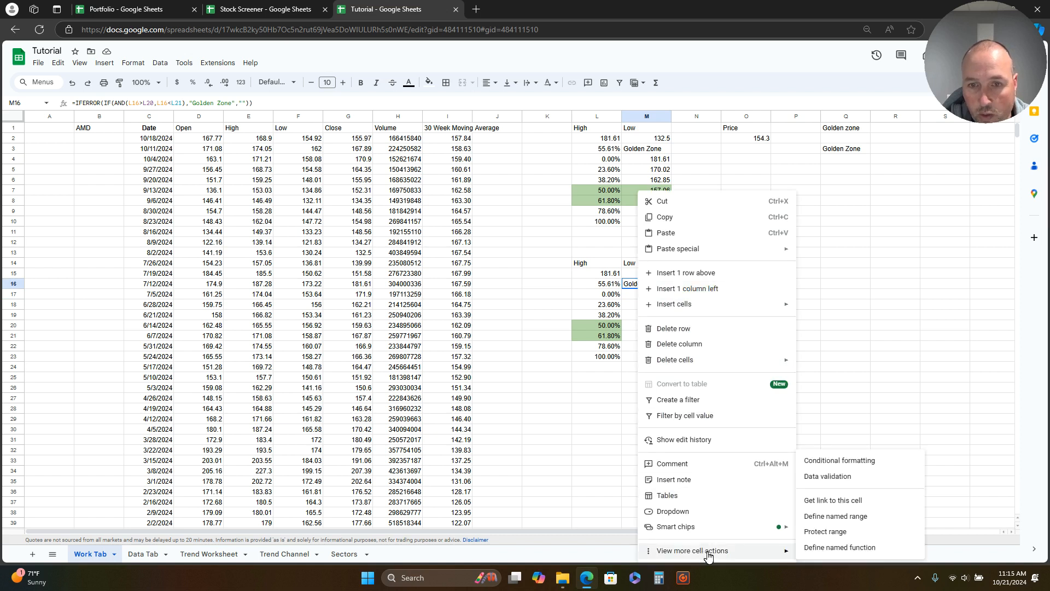
click(840, 461)
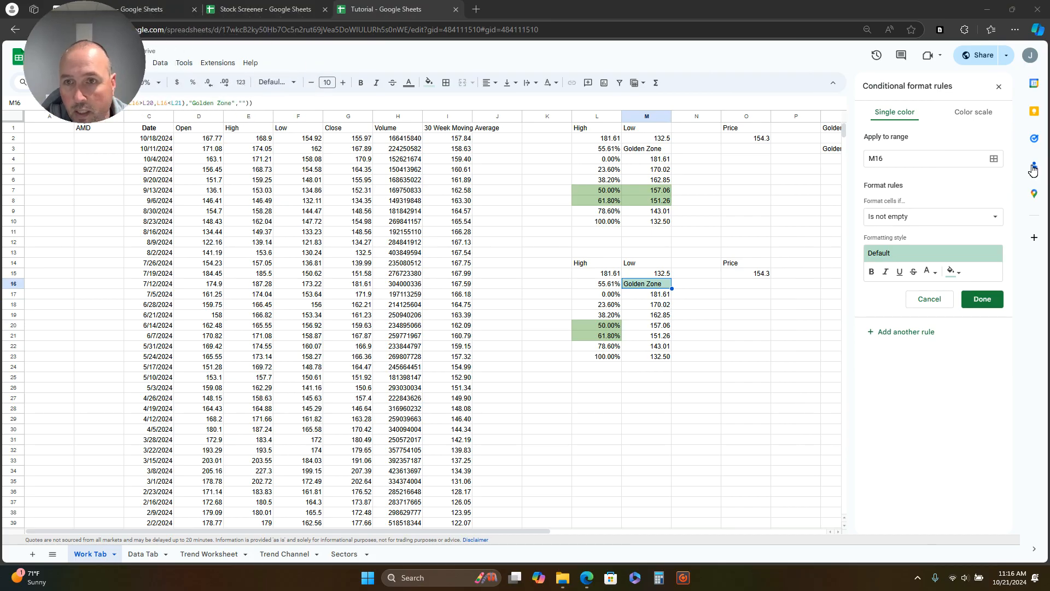
click(978, 219)
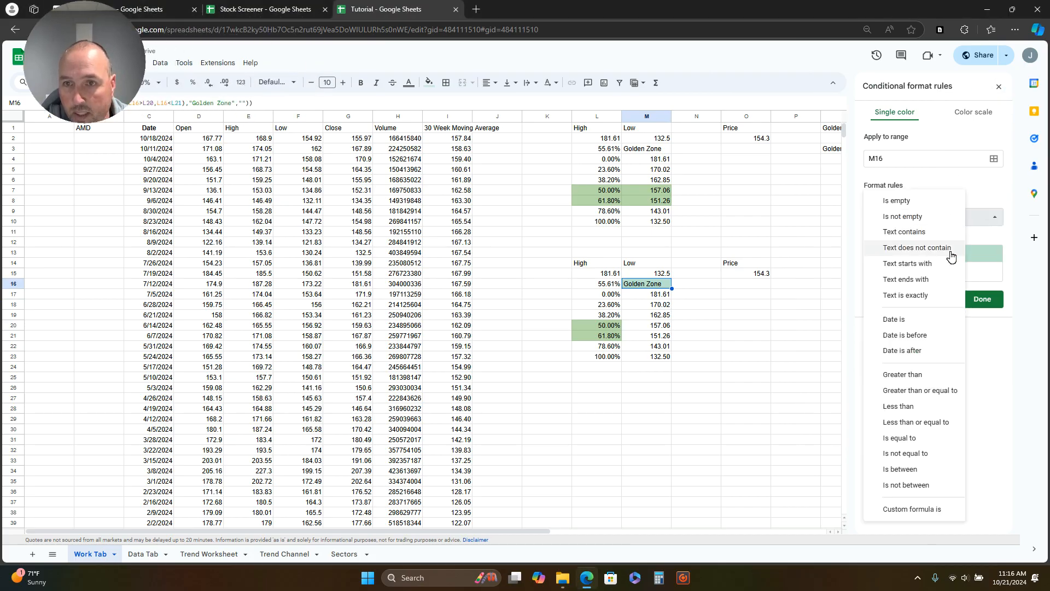
click(878, 294)
click(935, 241)
text(G)
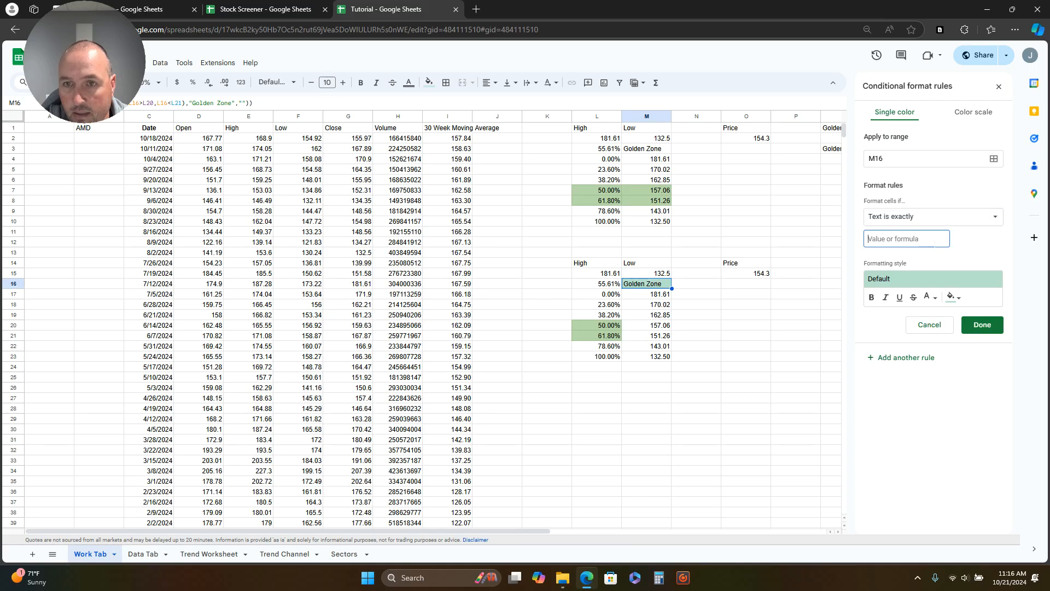
text(ol)
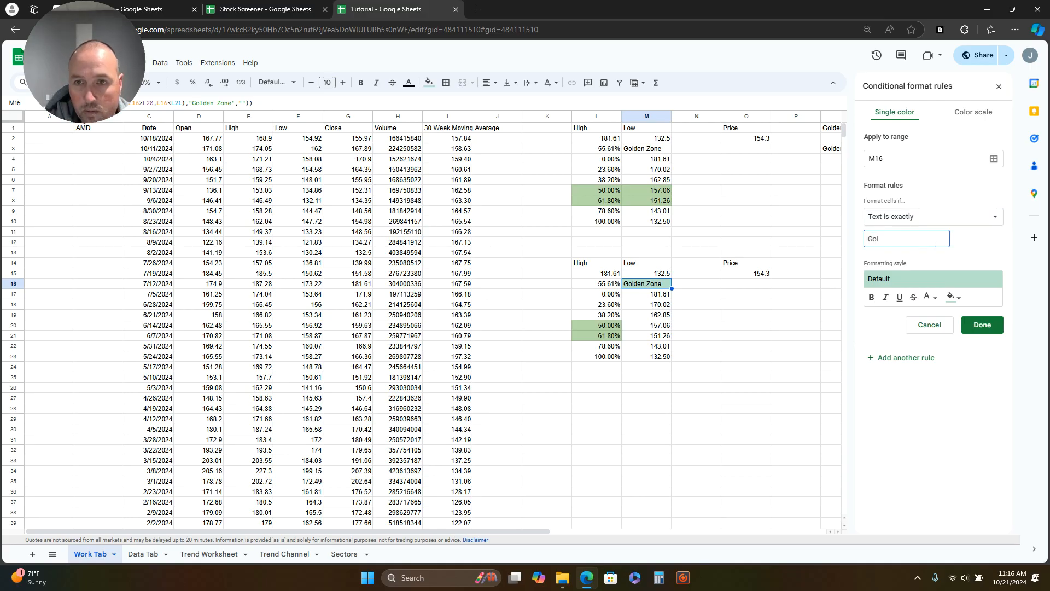
text(den Z)
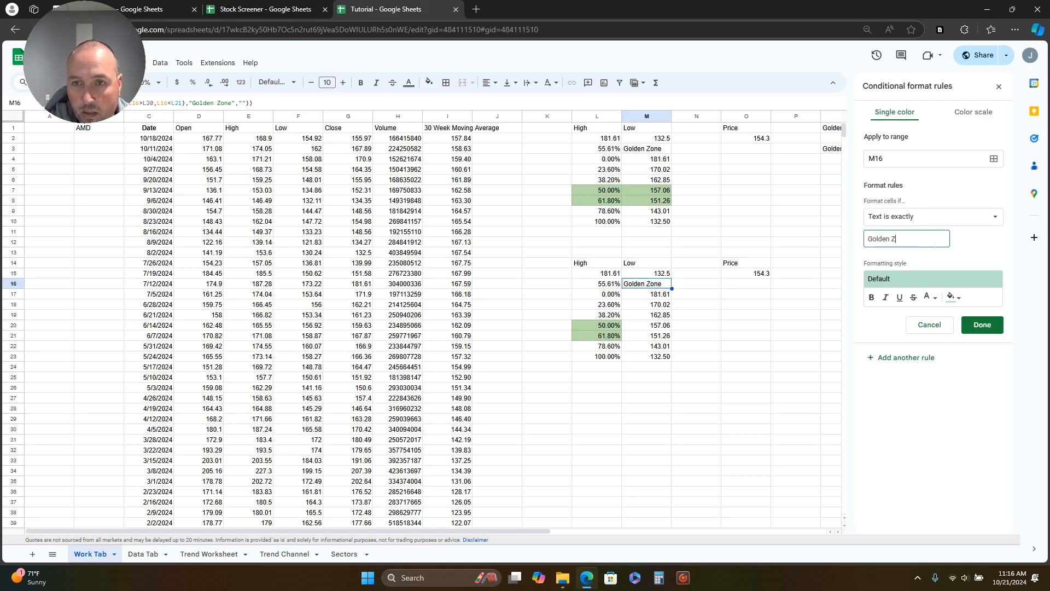
text(one)
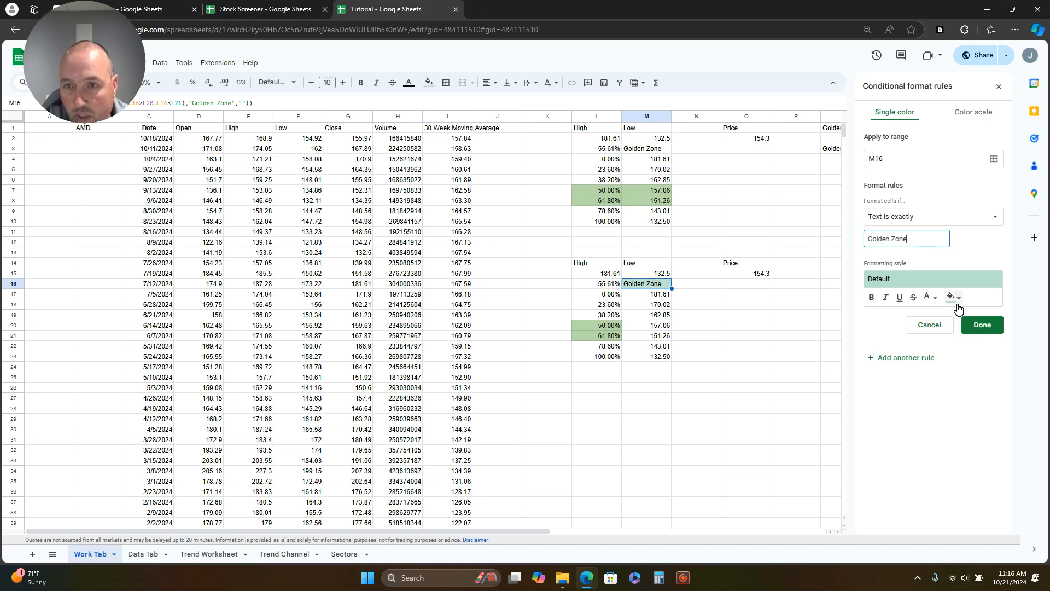
- Give the M16 "Golden Zone" rule a light green fill, save it and close the rules
click(953, 297)
click(904, 370)
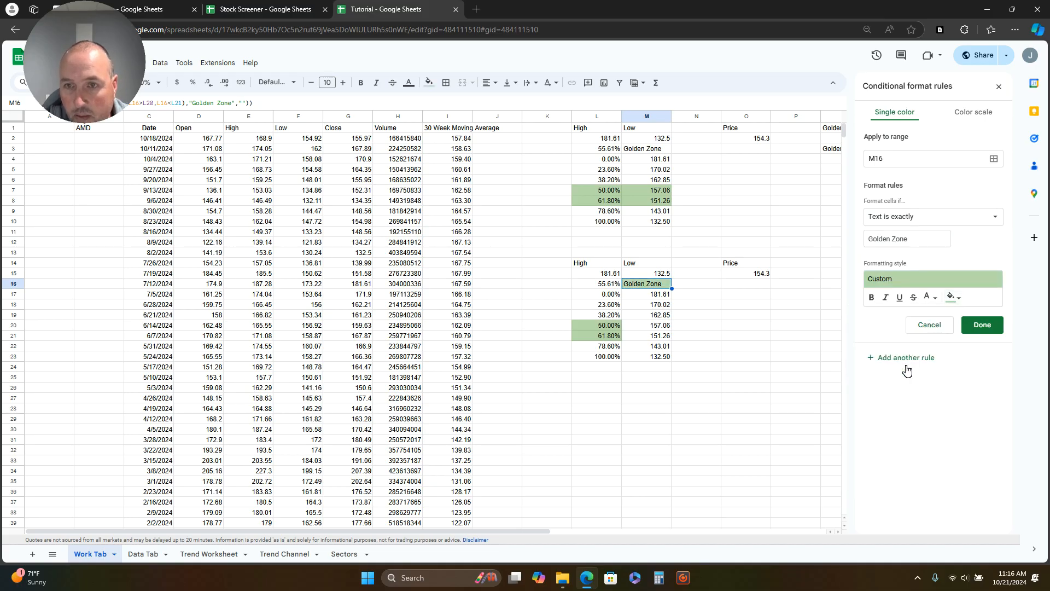
click(981, 325)
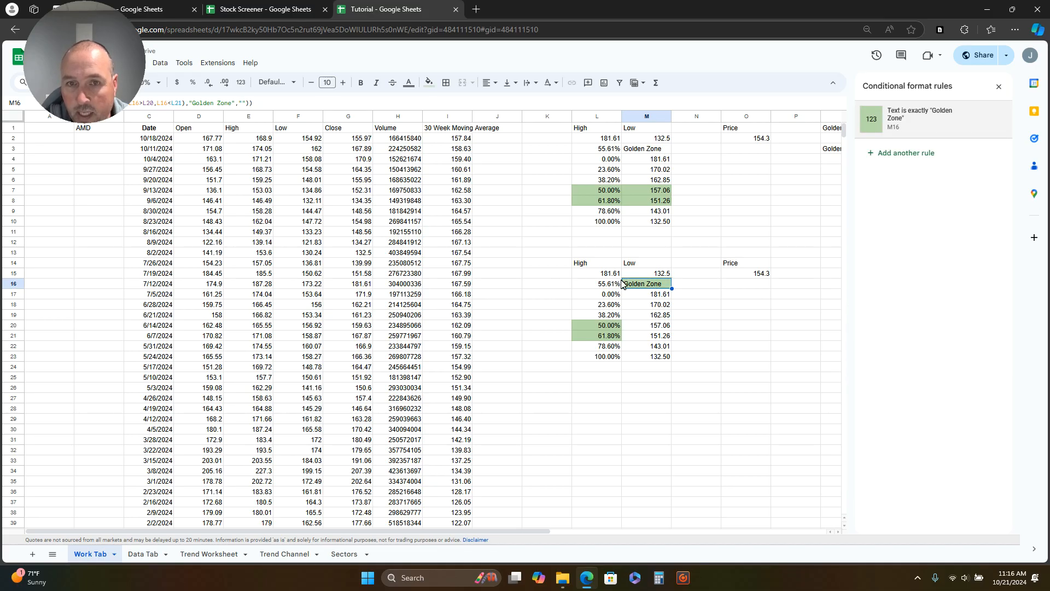
click(1001, 89)
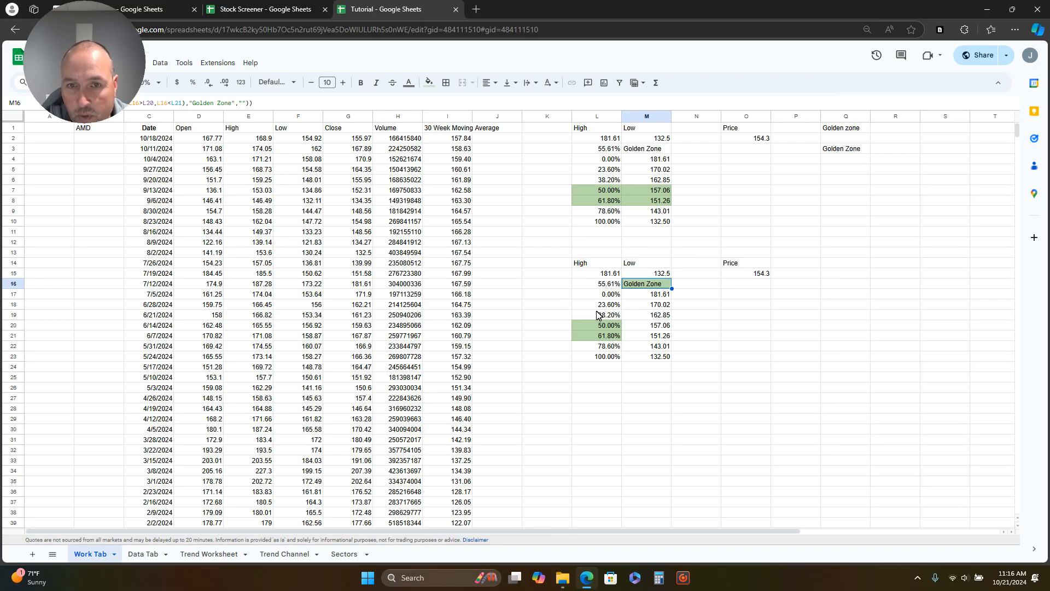
- Start a conditional format rule on L16 that applies when the value is between 50% and 61.8%
click(597, 286)
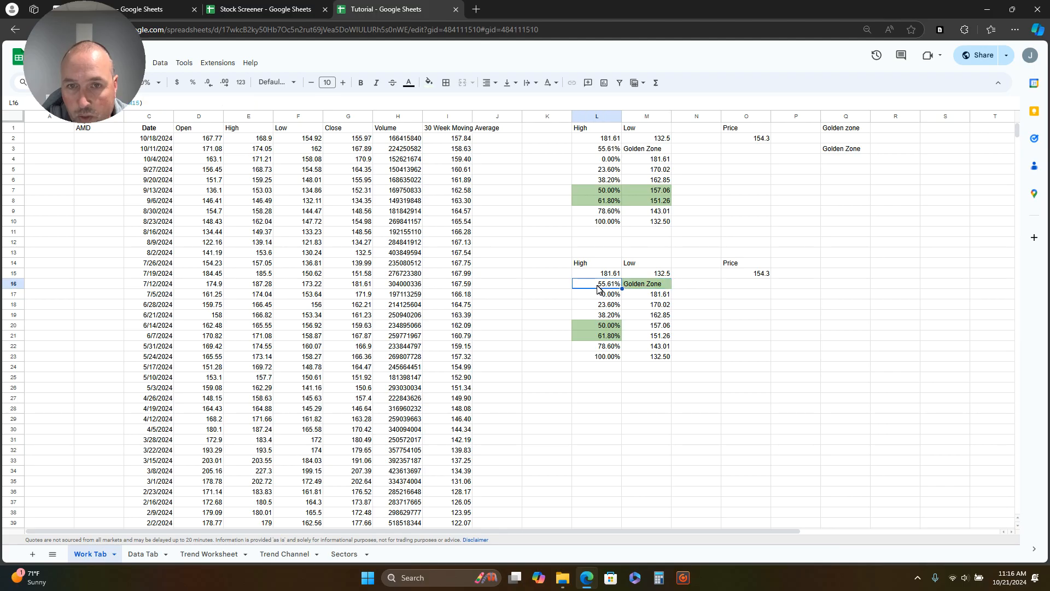
right_click(600, 289)
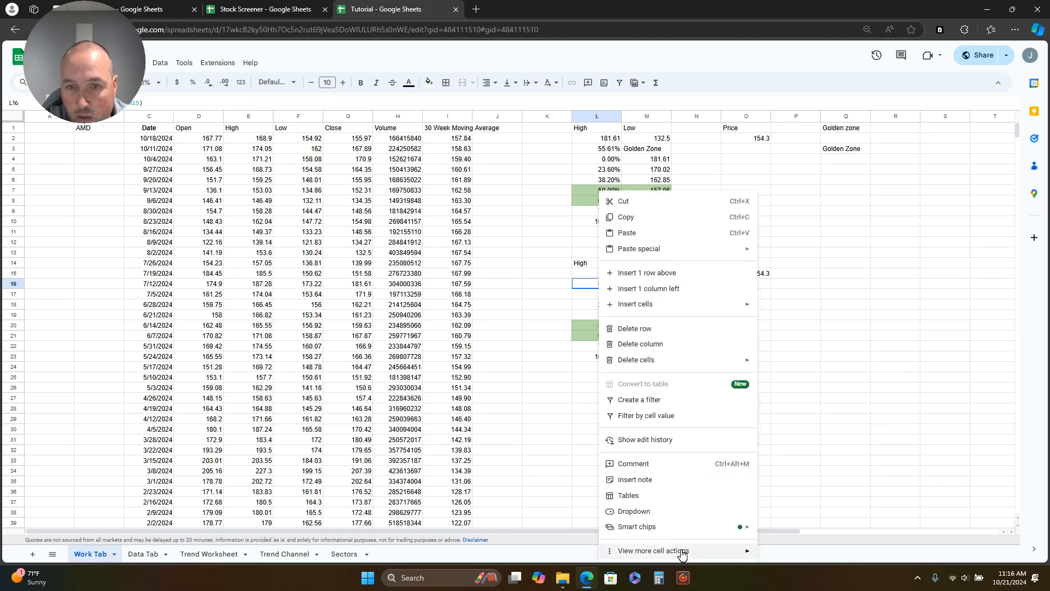
mouse_move(733, 549)
click(800, 460)
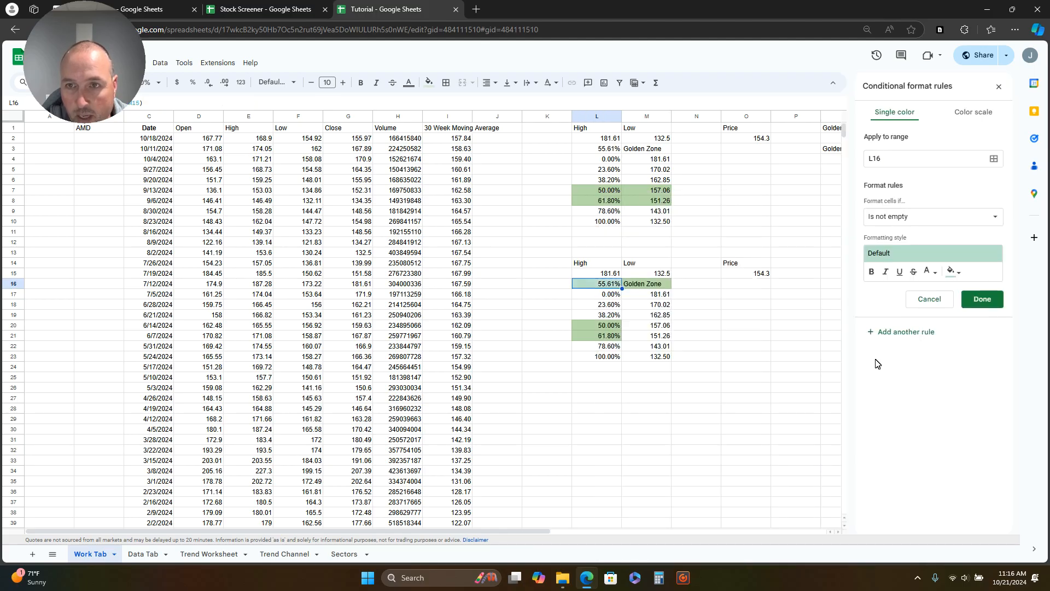
click(976, 219)
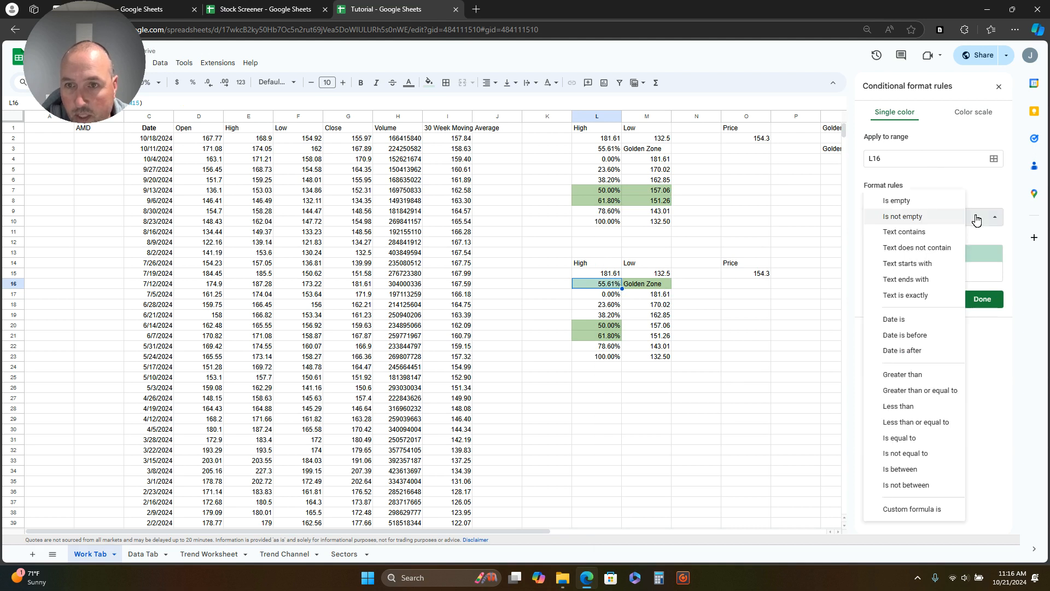
click(925, 472)
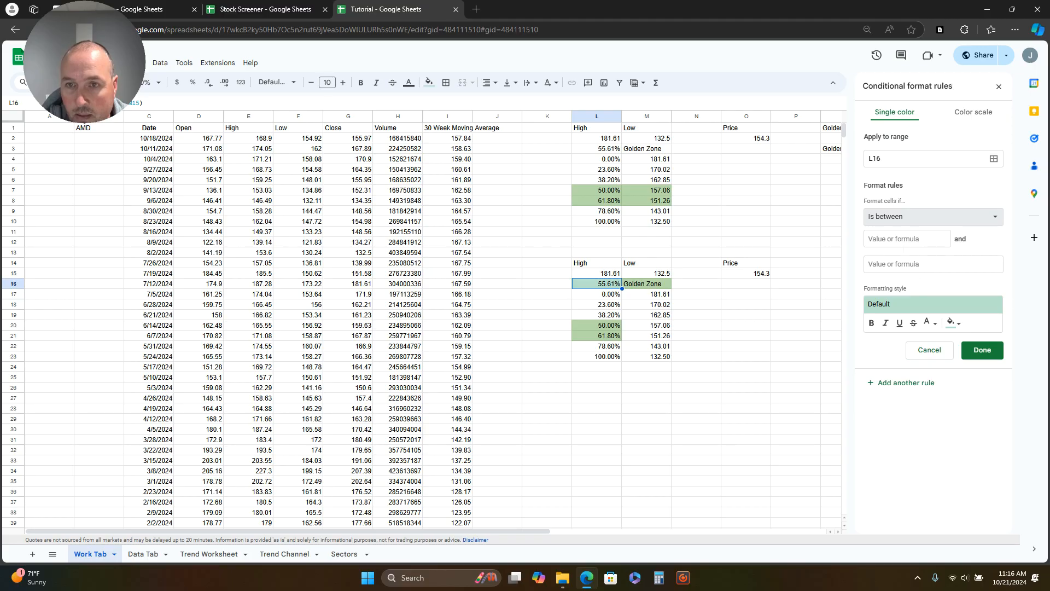
click(903, 244)
text(50)
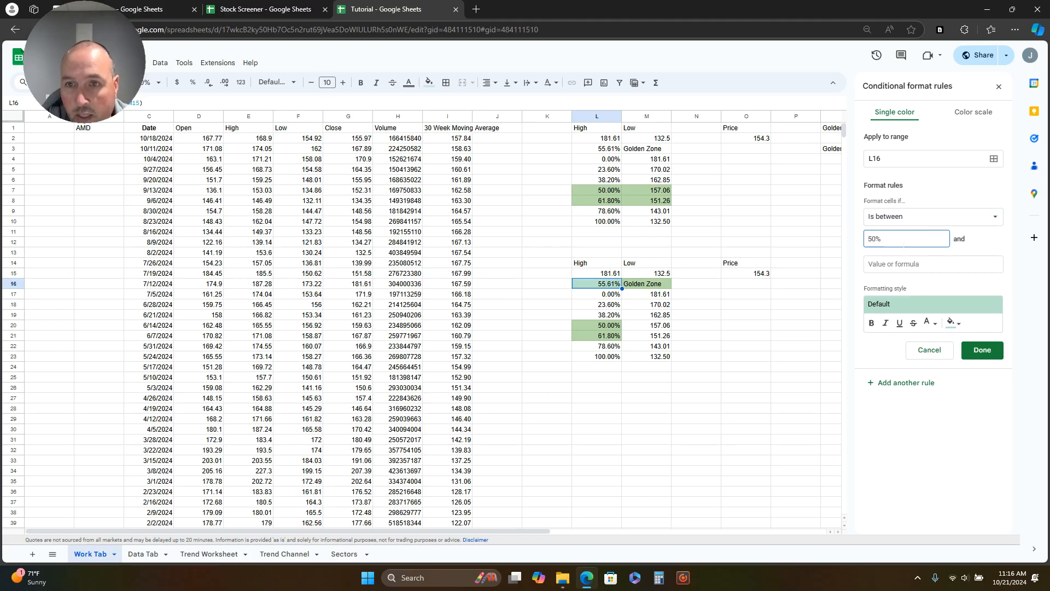
click(906, 267)
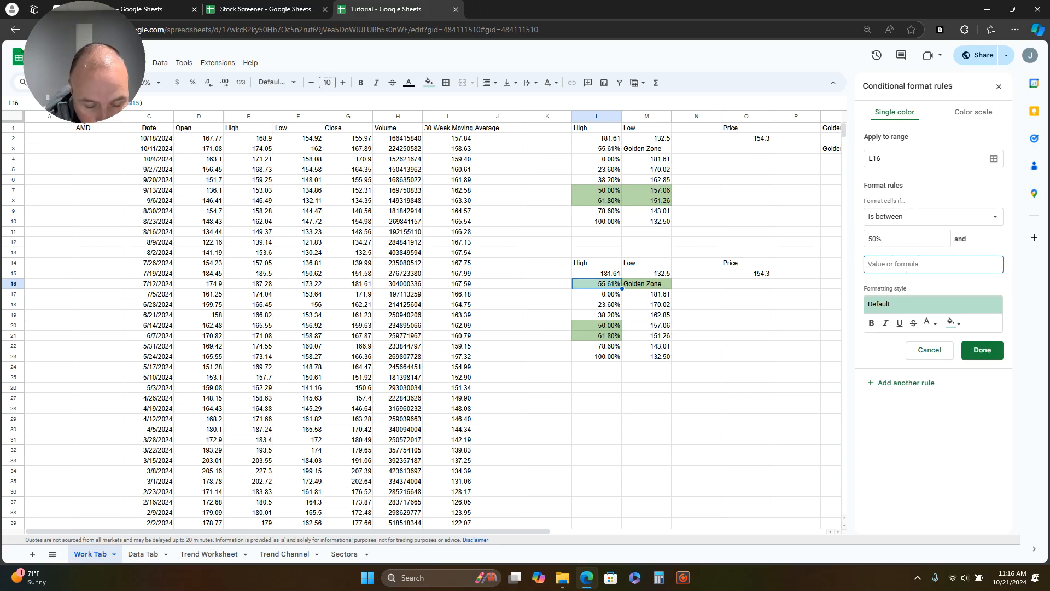
text(61.8)
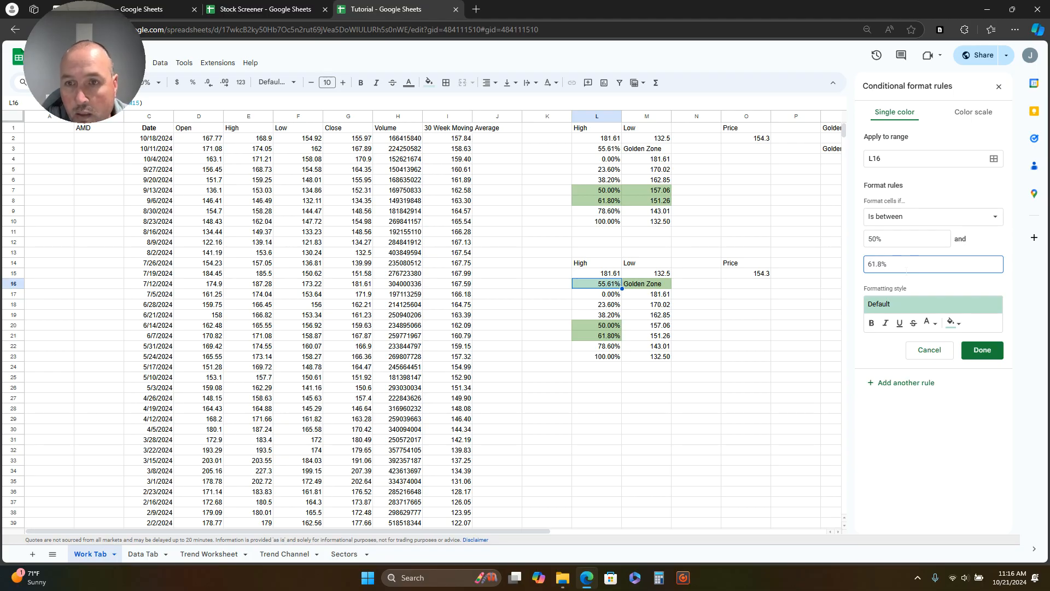
- Give the L16 rule a light green fill, save it and close the conditional format rules
click(954, 322)
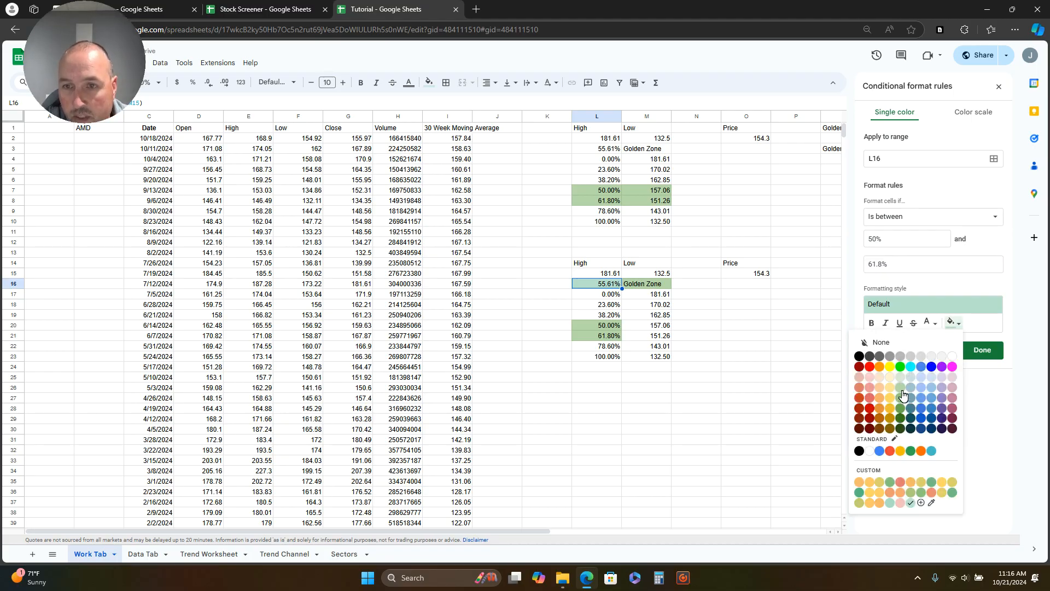
click(903, 395)
click(981, 350)
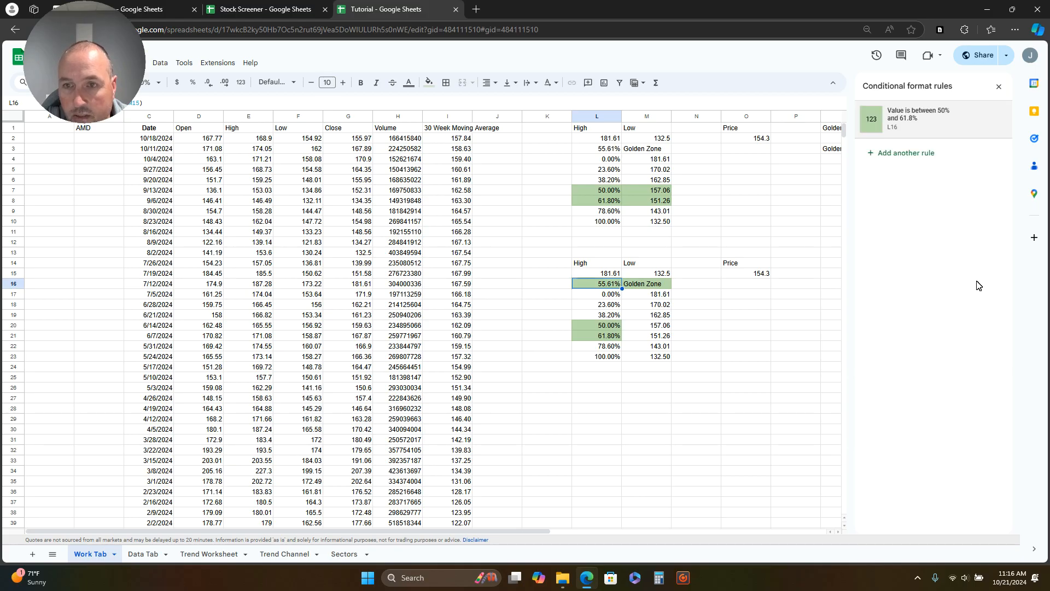
click(999, 86)
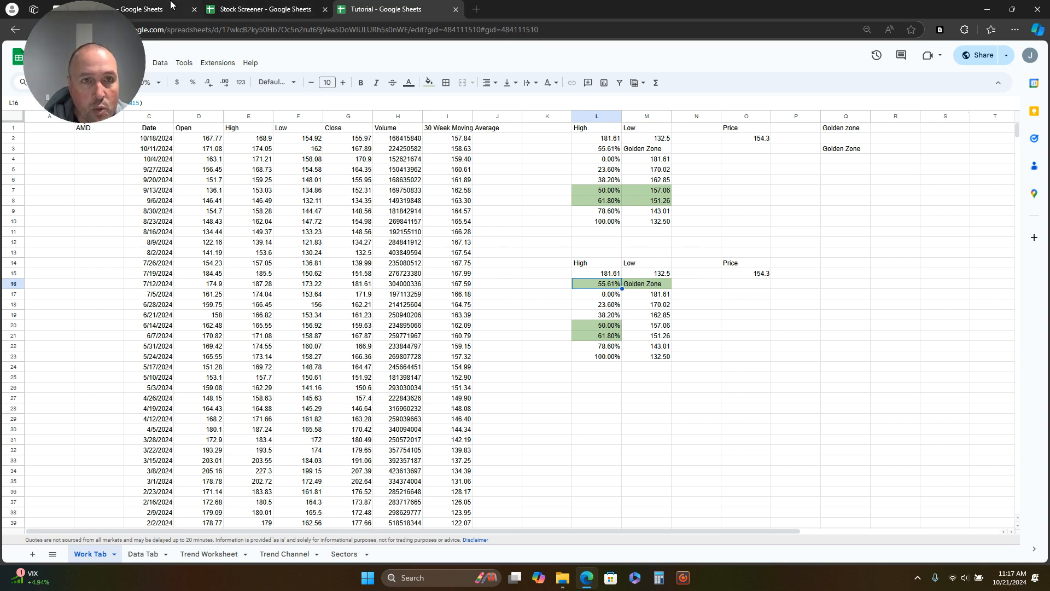
- Switch to the UBER workbook and examine the empty Fibonacci section on its Trend sheet
click(217, 7)
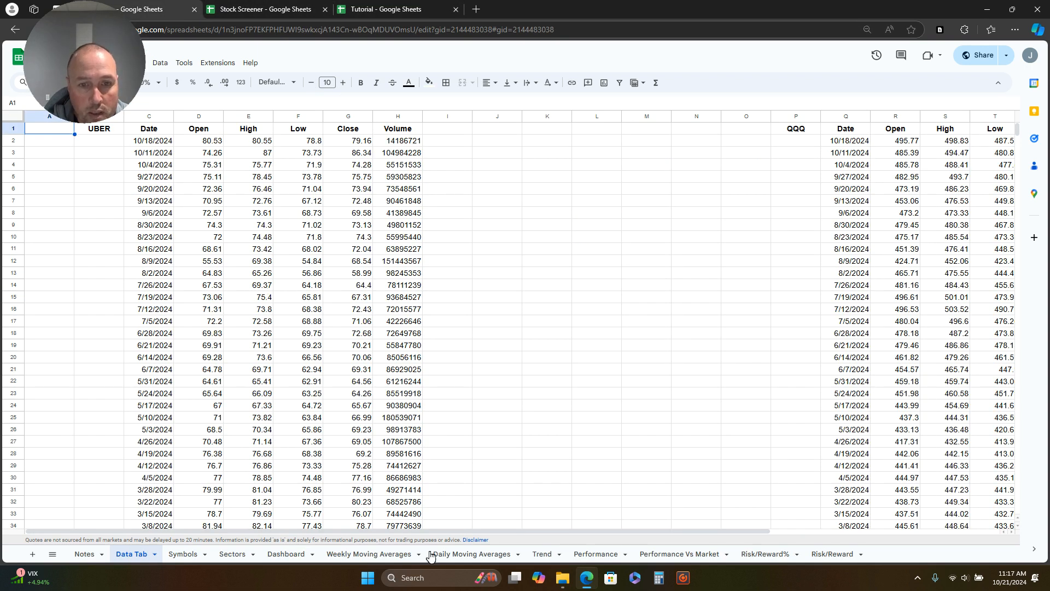
click(542, 556)
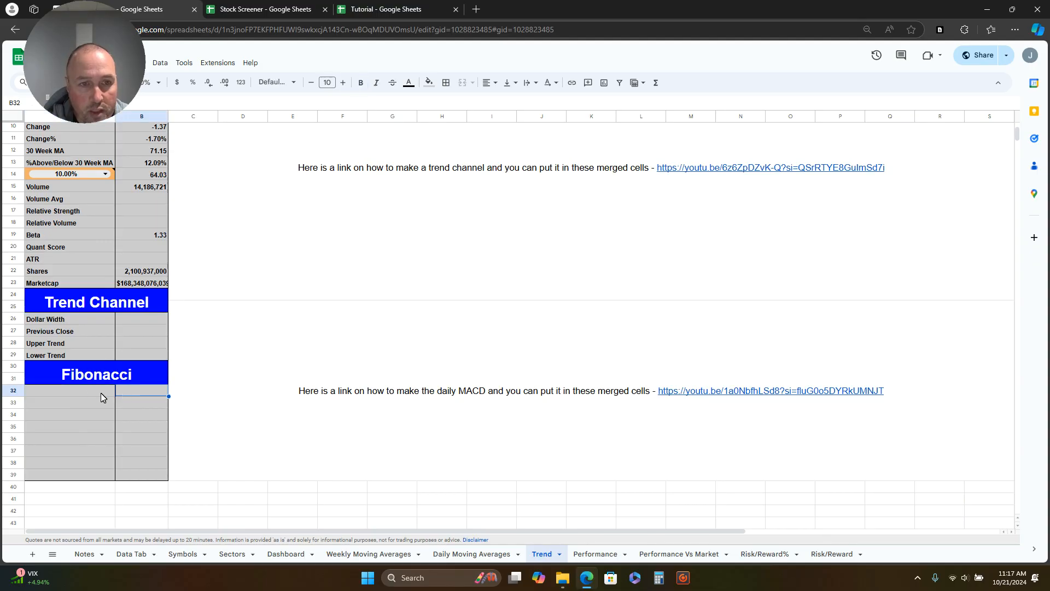
- Return to the Tutorial spreadsheet and mirror the retracement table in L27 with the array formula ={L16:M23}
click(393, 6)
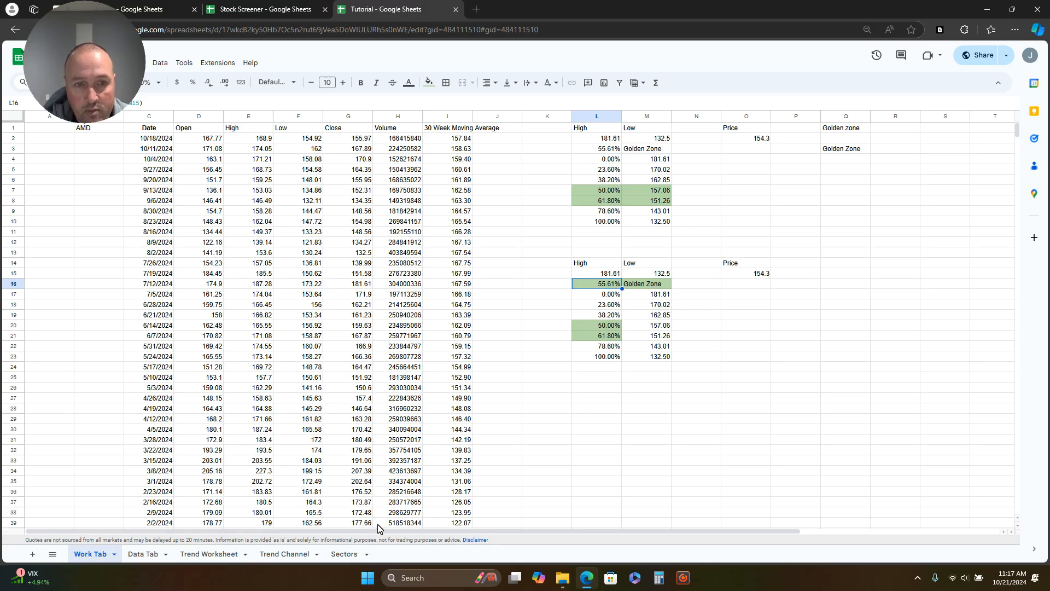
click(590, 400)
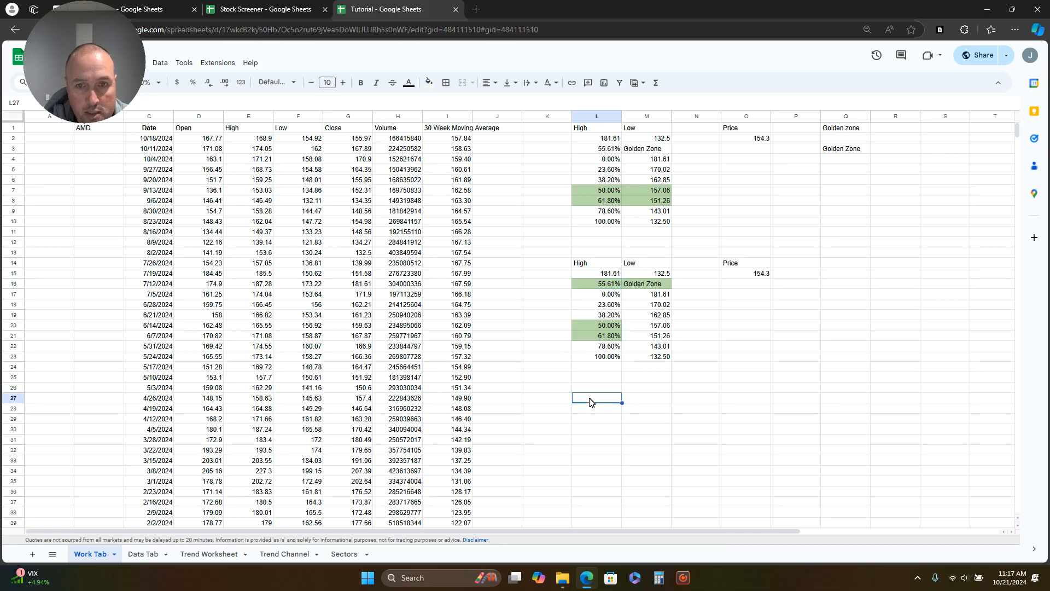
text(=()
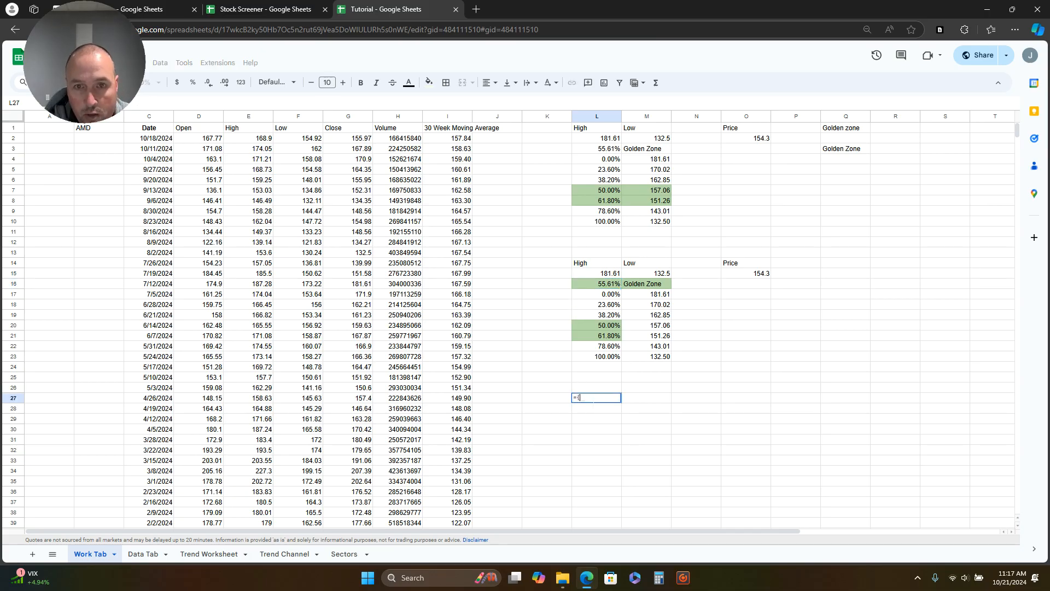
drag(588, 264, 653, 320)
drag(600, 286, 666, 362)
text(})
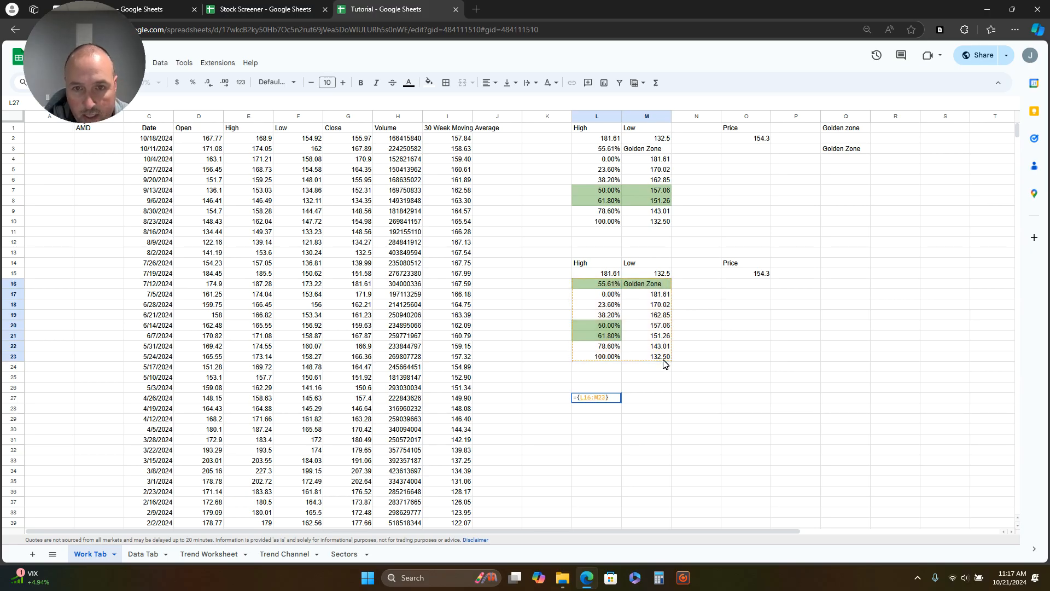
key(Return)
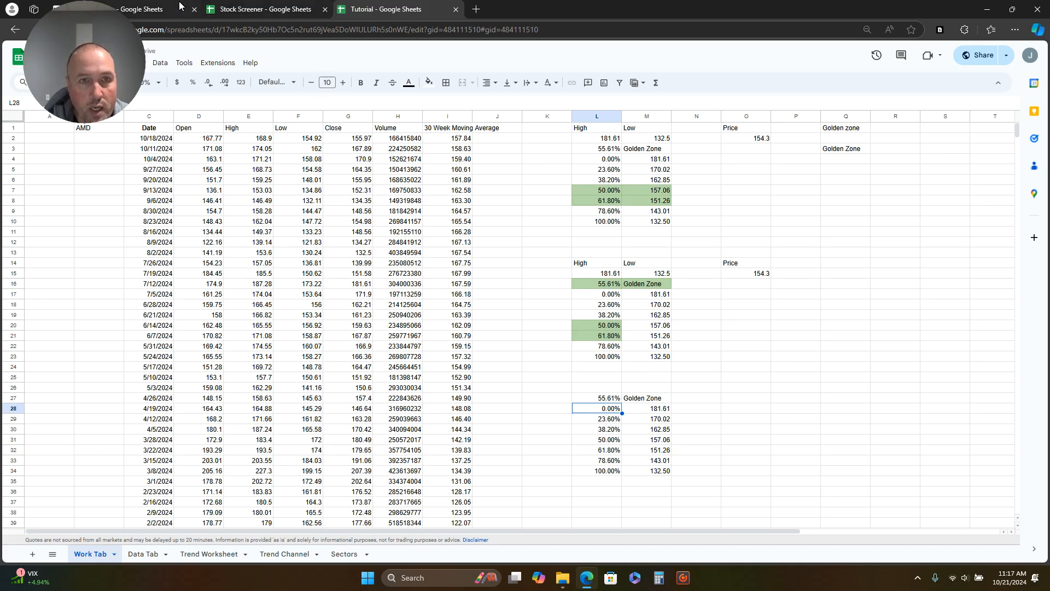
- Go back to the UBER workbook's Trend sheet, select A32:B32 under the Fibonacci heading and review the sheet's layout
click(164, 9)
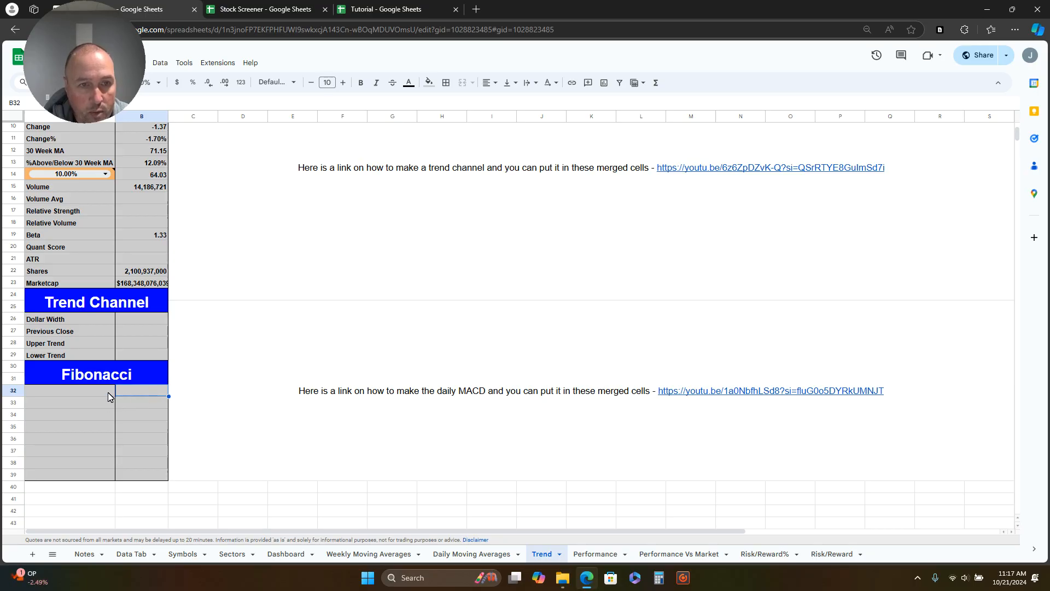
drag(90, 392, 123, 392)
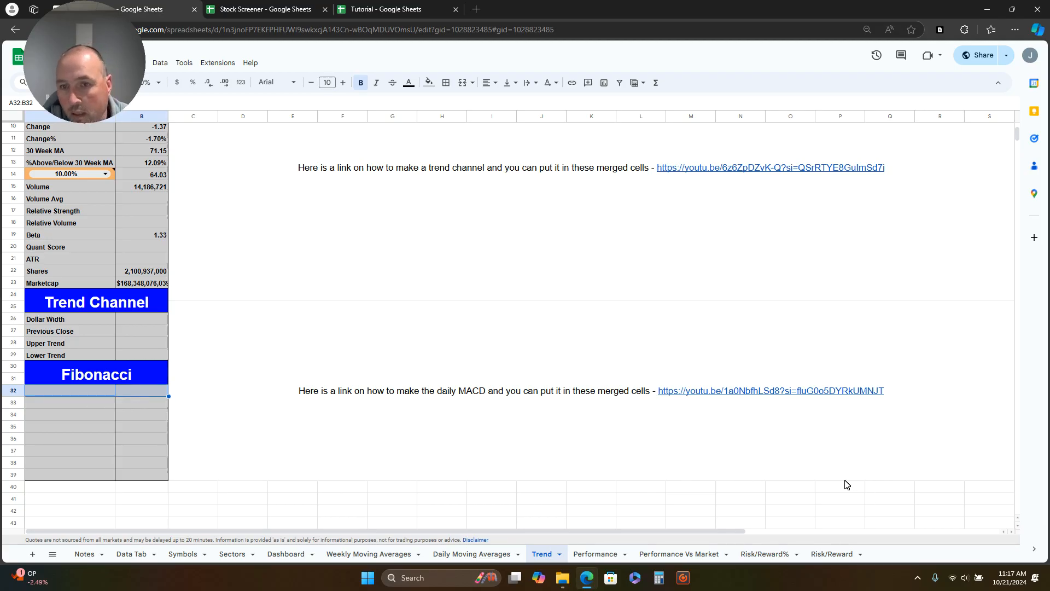
scroll(815, 462, up, 3)
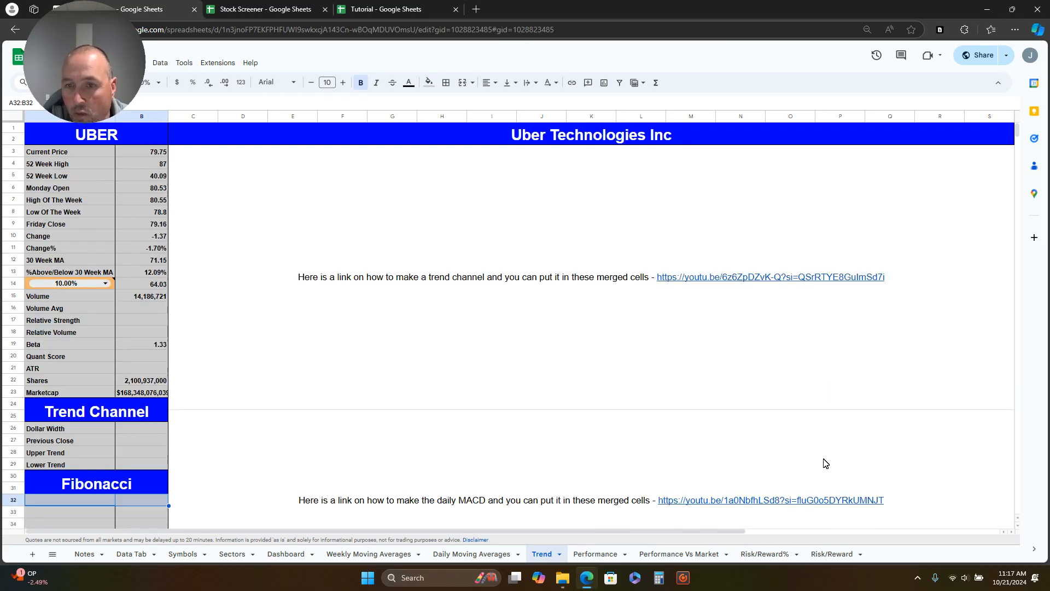